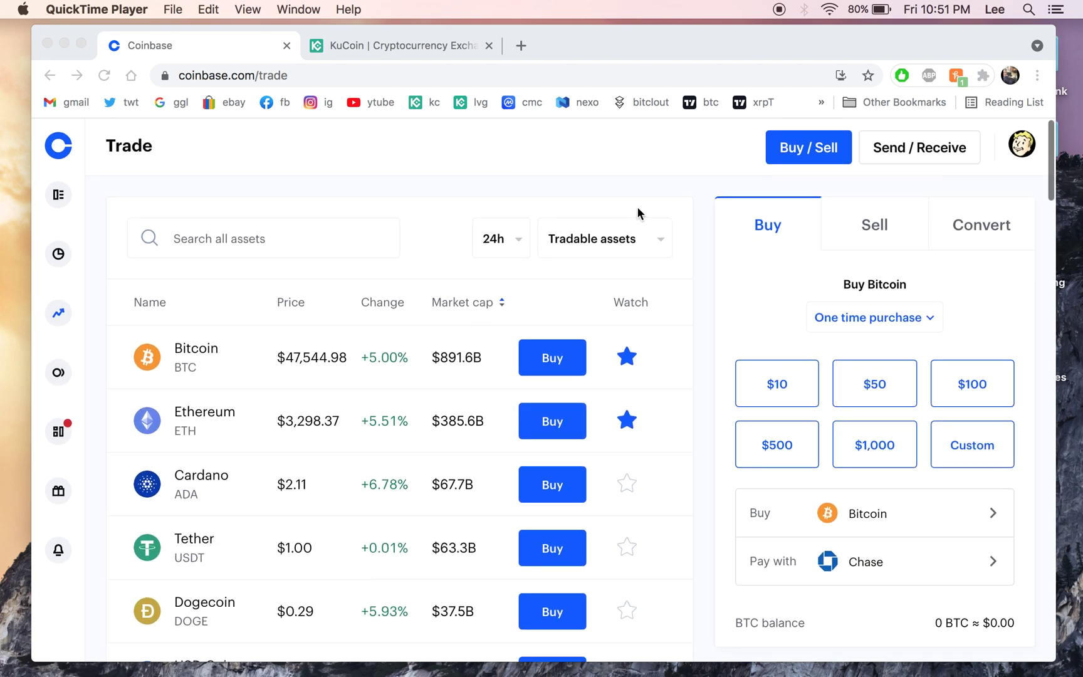
- Search assets for 'xlm' and open the Stellar Lumens price page
left_click(384, 250)
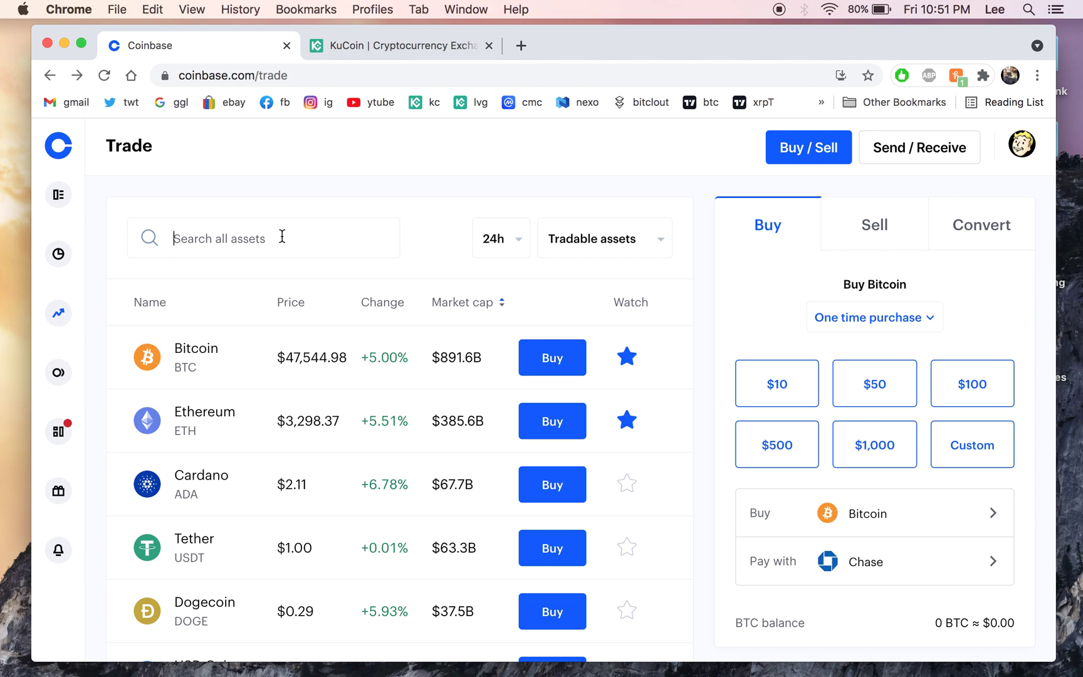
type("xlm")
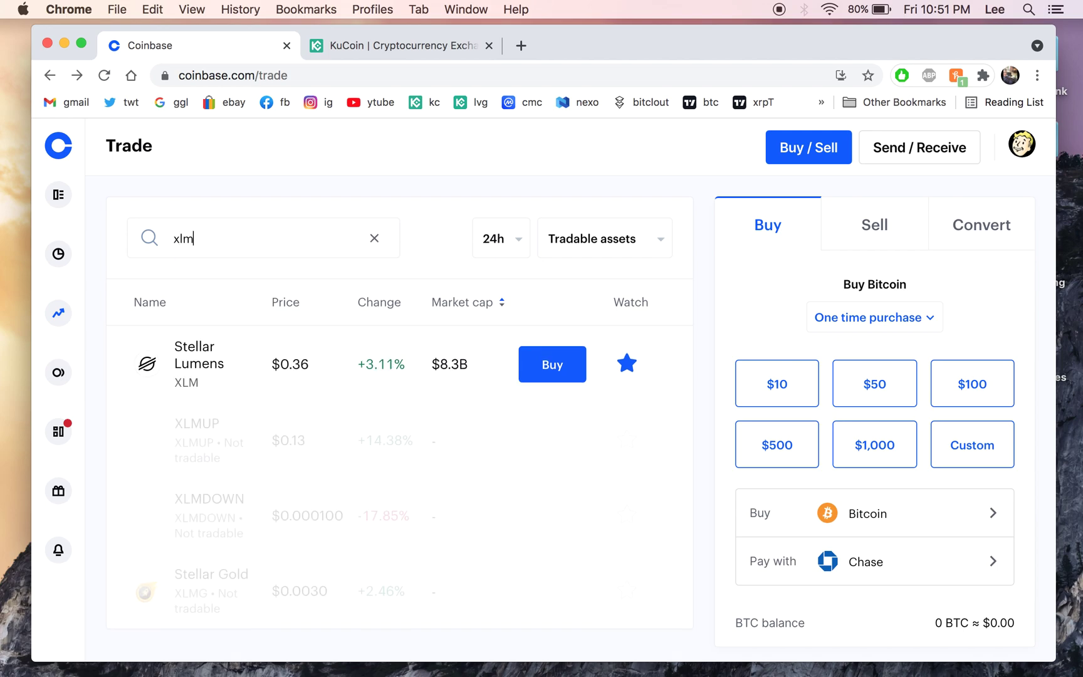
left_click(245, 358)
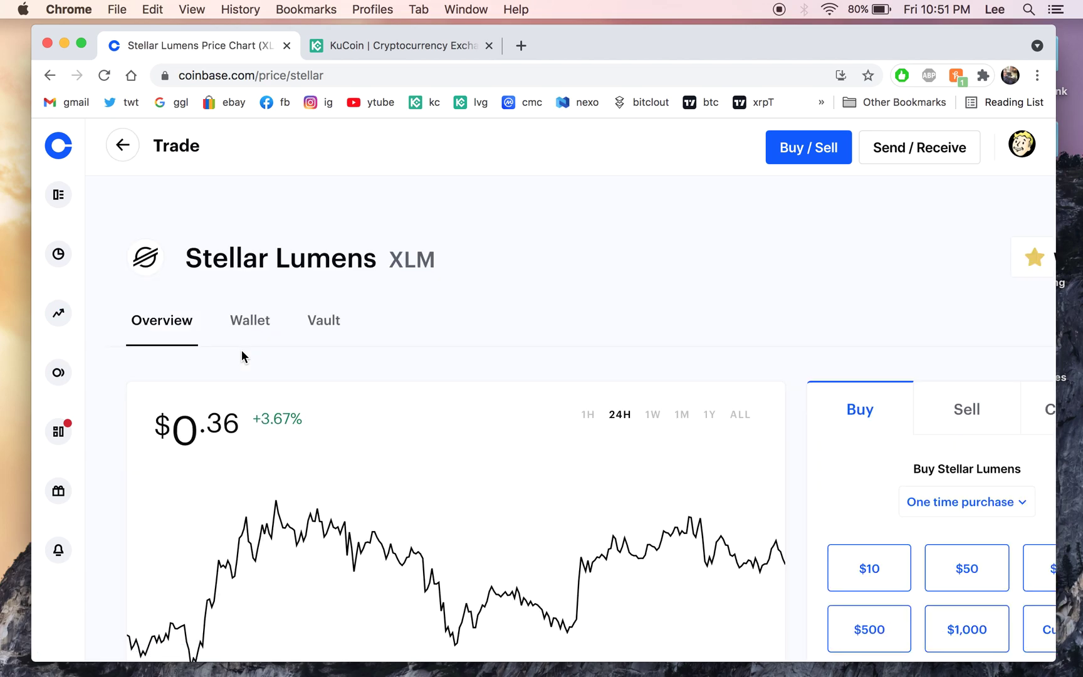
scroll(241, 350, "down", 5)
scroll(241, 349, "up", 3)
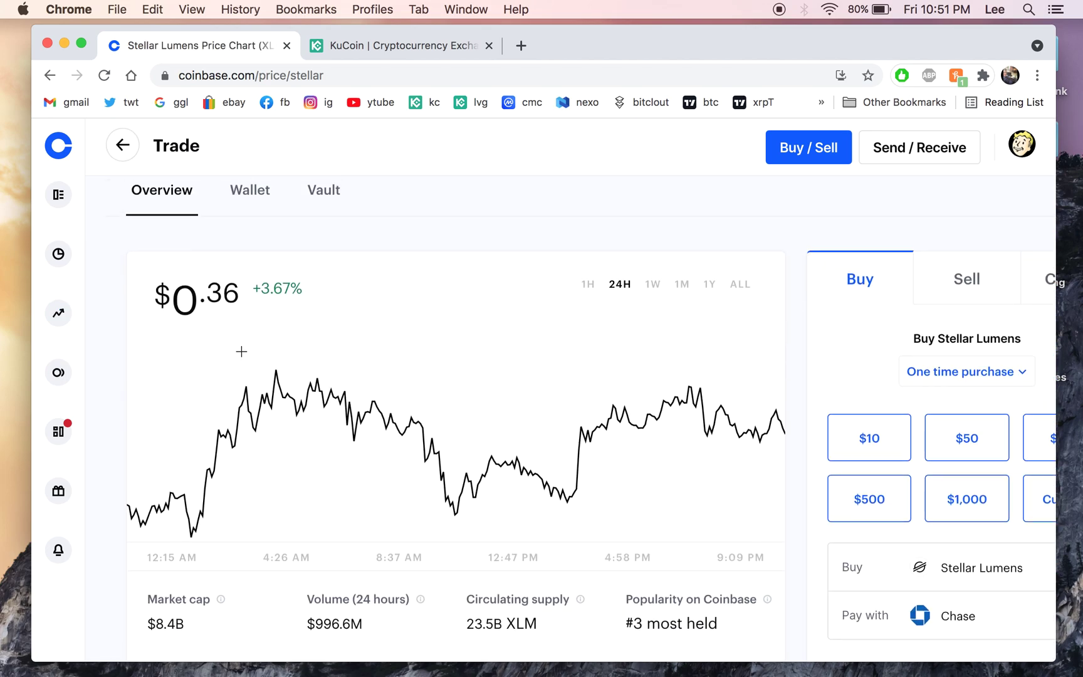
scroll(577, 293, "right", 2)
scroll(578, 294, "down", 2)
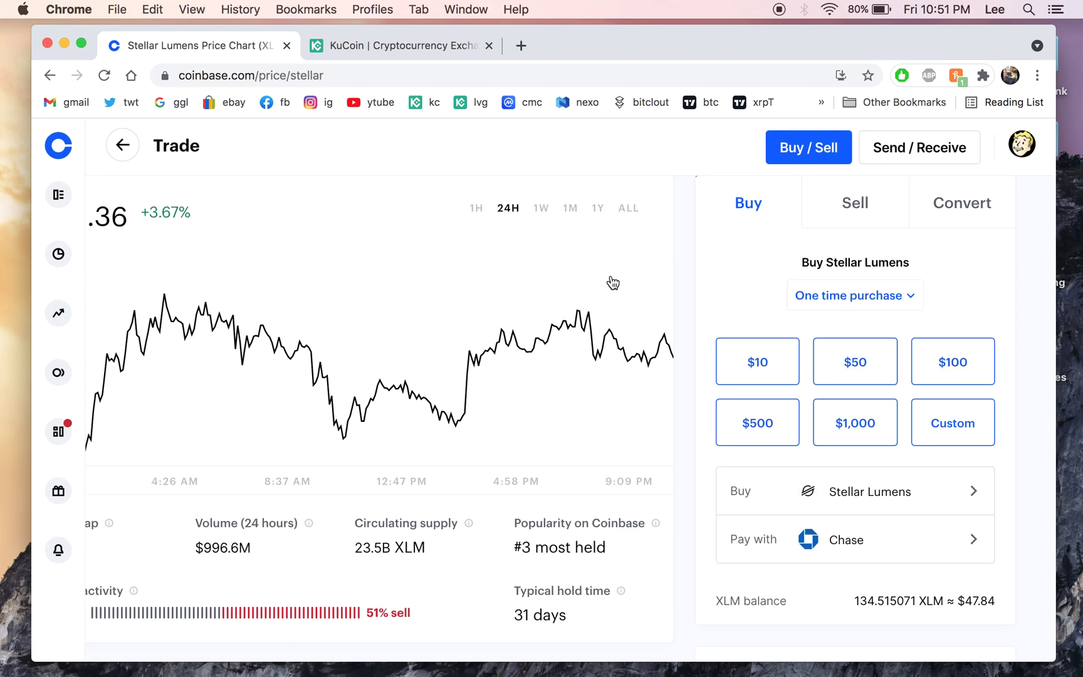
scroll(610, 276, "down", 2)
scroll(605, 344, "down", 3)
scroll(596, 410, "up", 10)
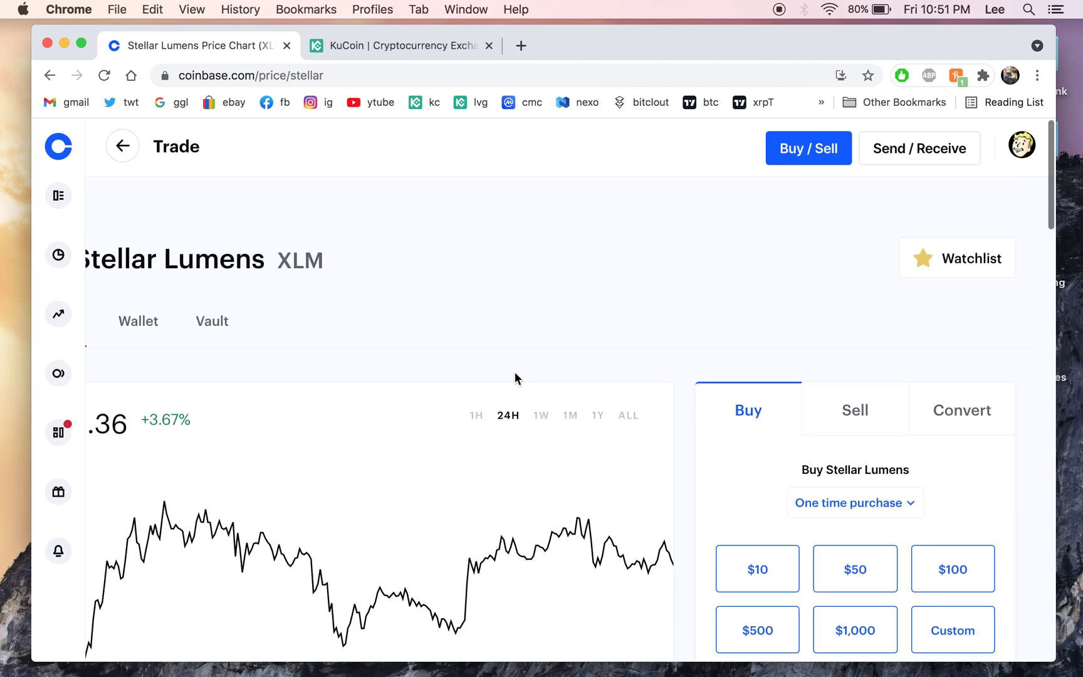
scroll(355, 319, "left", 2)
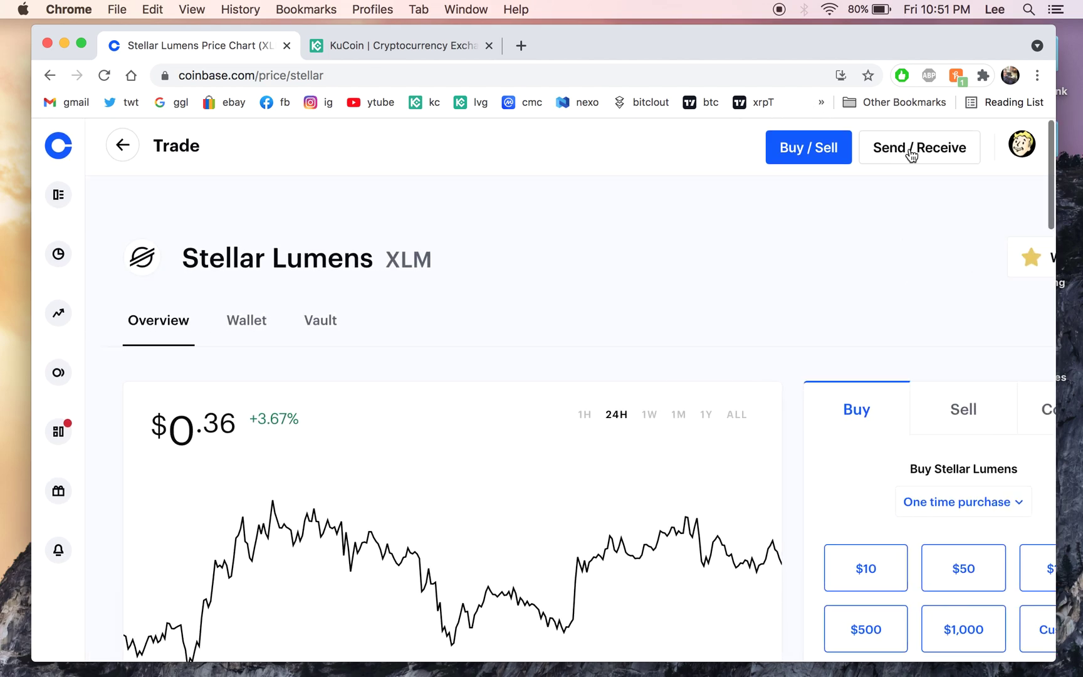
scroll(910, 158, "left", 1)
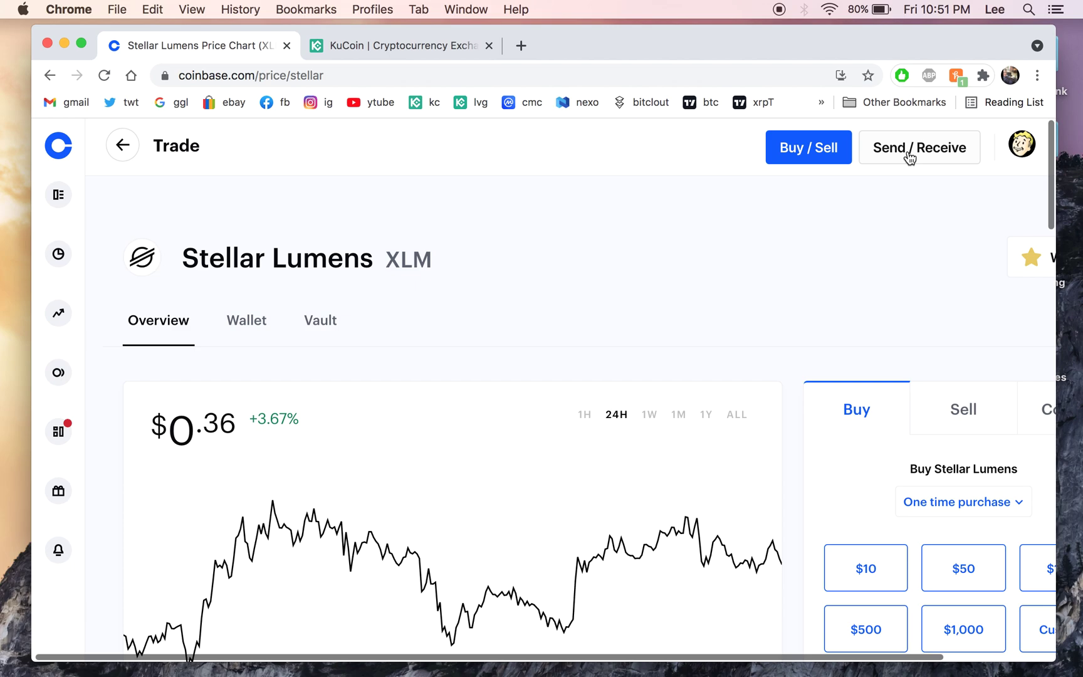
- Try starting an XLM send from the Stellar Lumens page
left_click(911, 158)
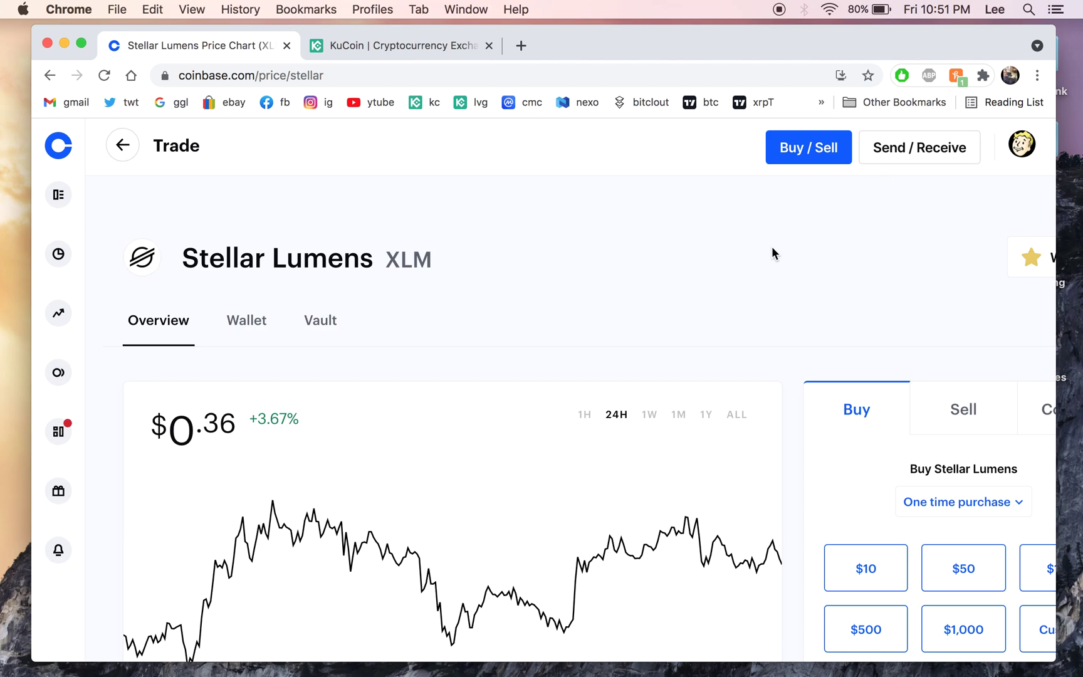
scroll(773, 250, "down", 3)
scroll(772, 246, "up", 1)
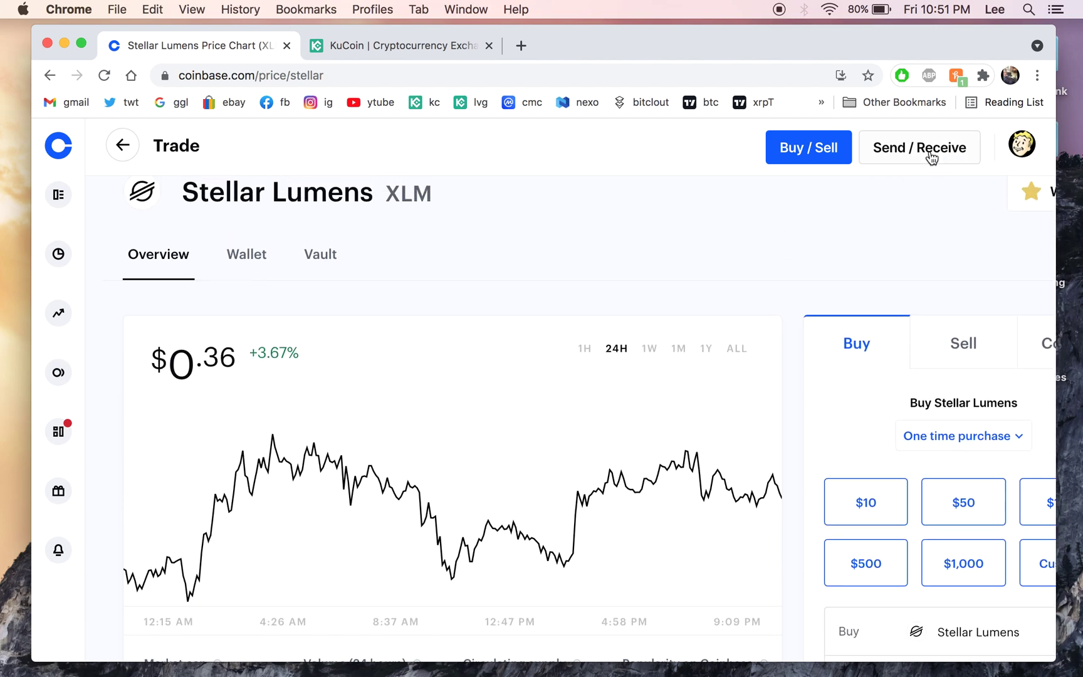
scroll(932, 157, "down", 1)
scroll(730, 293, "down", 3)
scroll(730, 293, "right", 3)
scroll(731, 293, "up", 5)
scroll(731, 293, "left", 3)
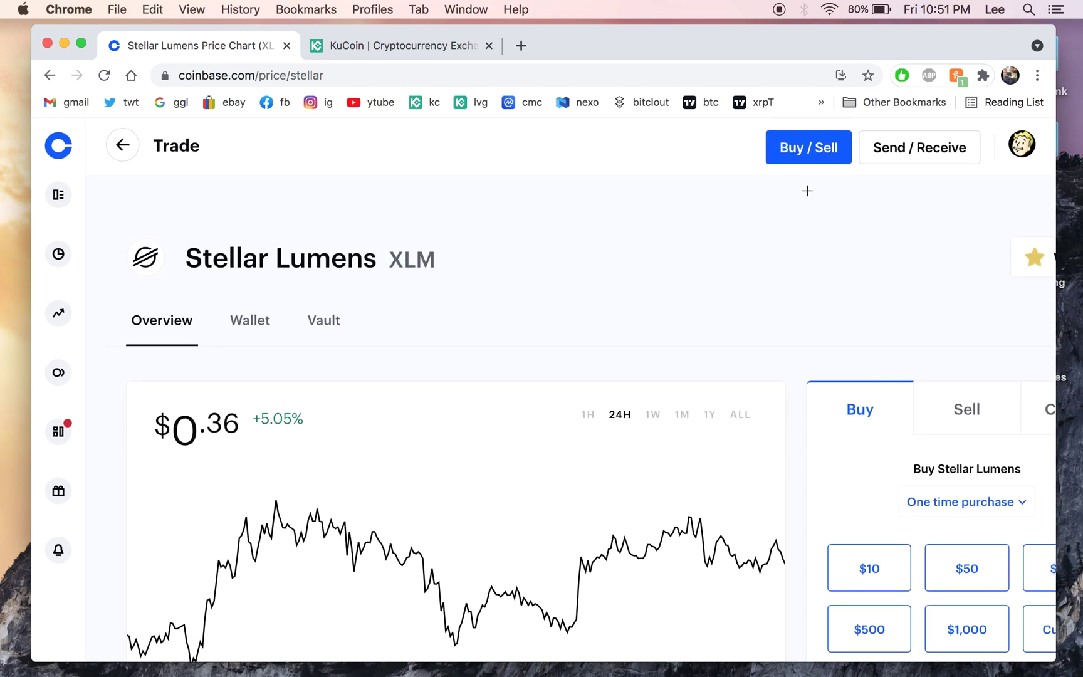
- Begin a Send of $10, paid with Stellar Lumens from the XLM balance
left_click(920, 147)
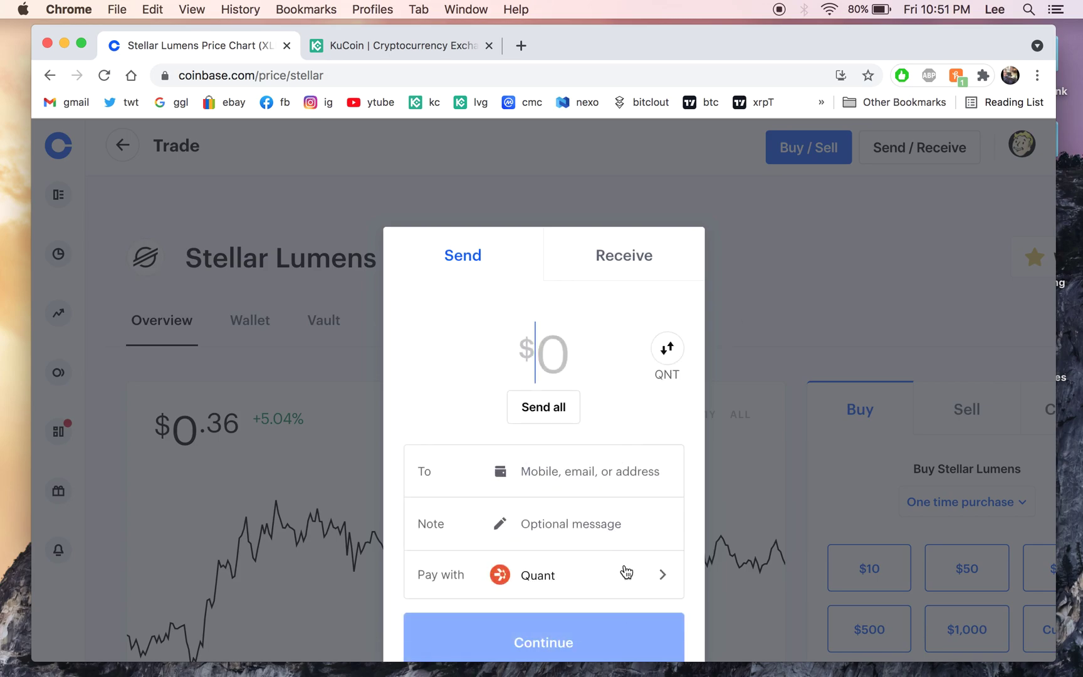
left_click(554, 522)
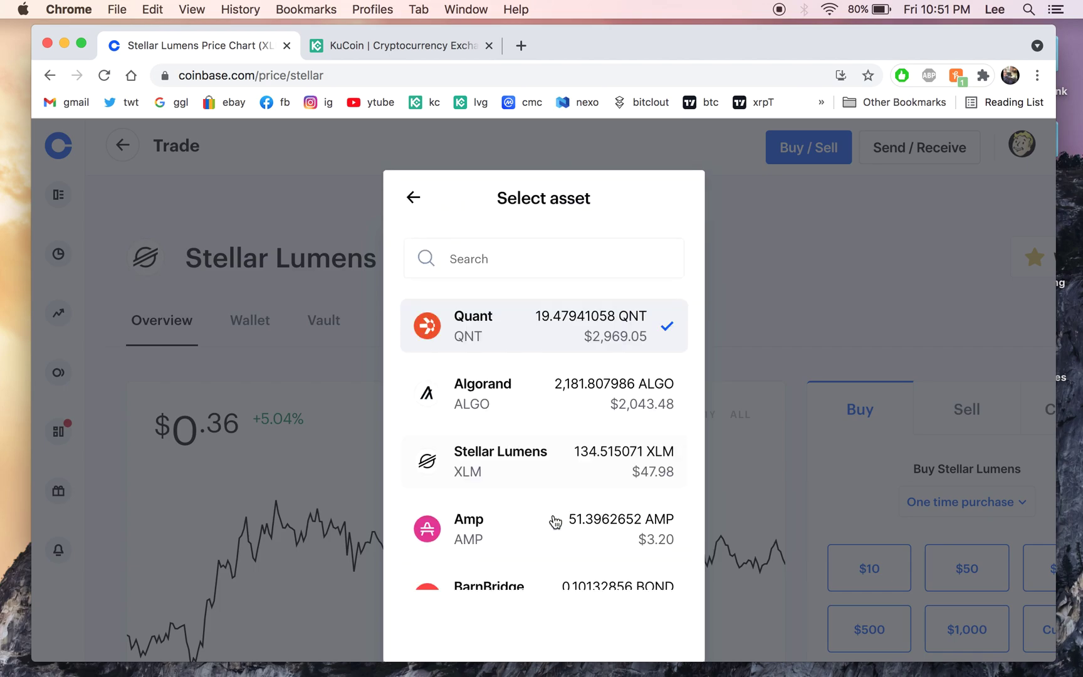
left_click(555, 522)
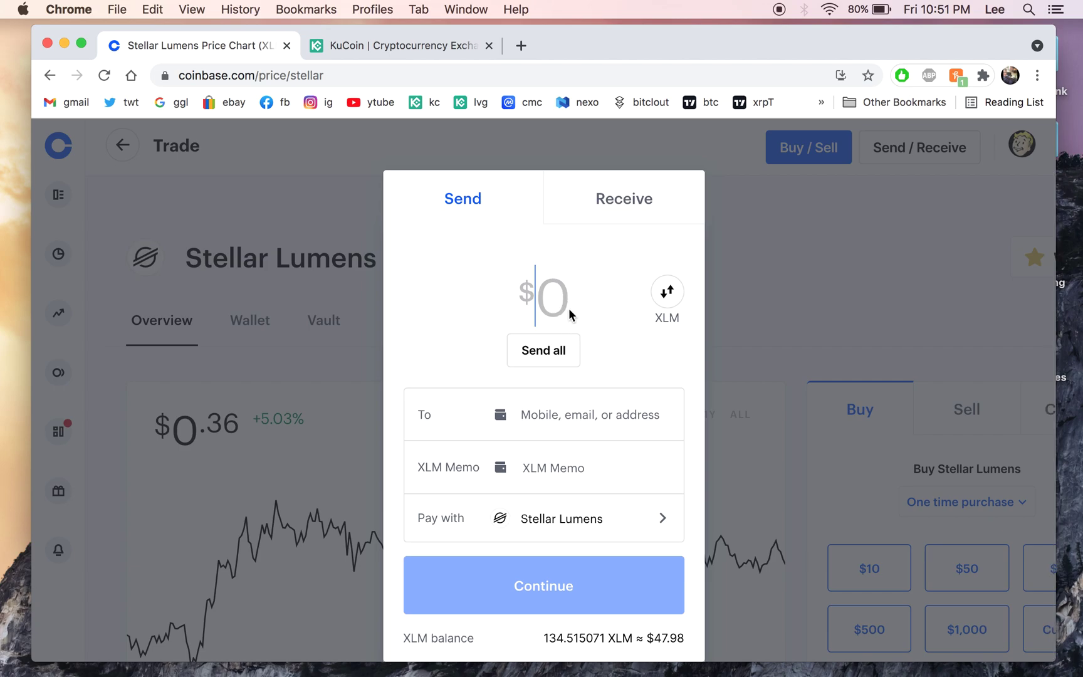
type("10")
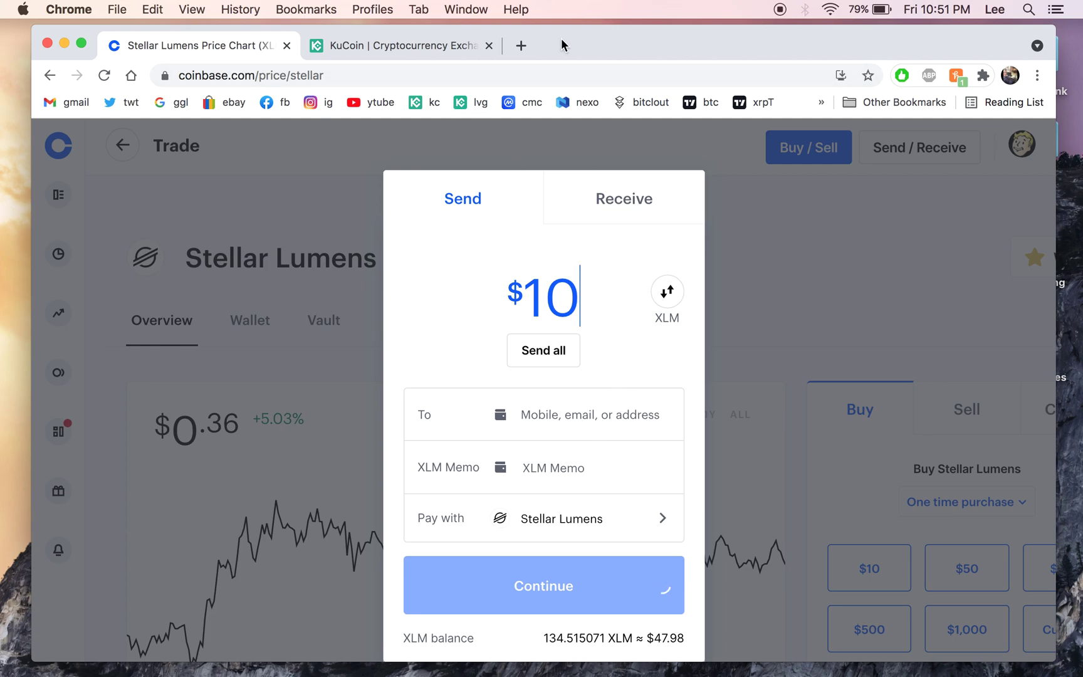
left_click(424, 41)
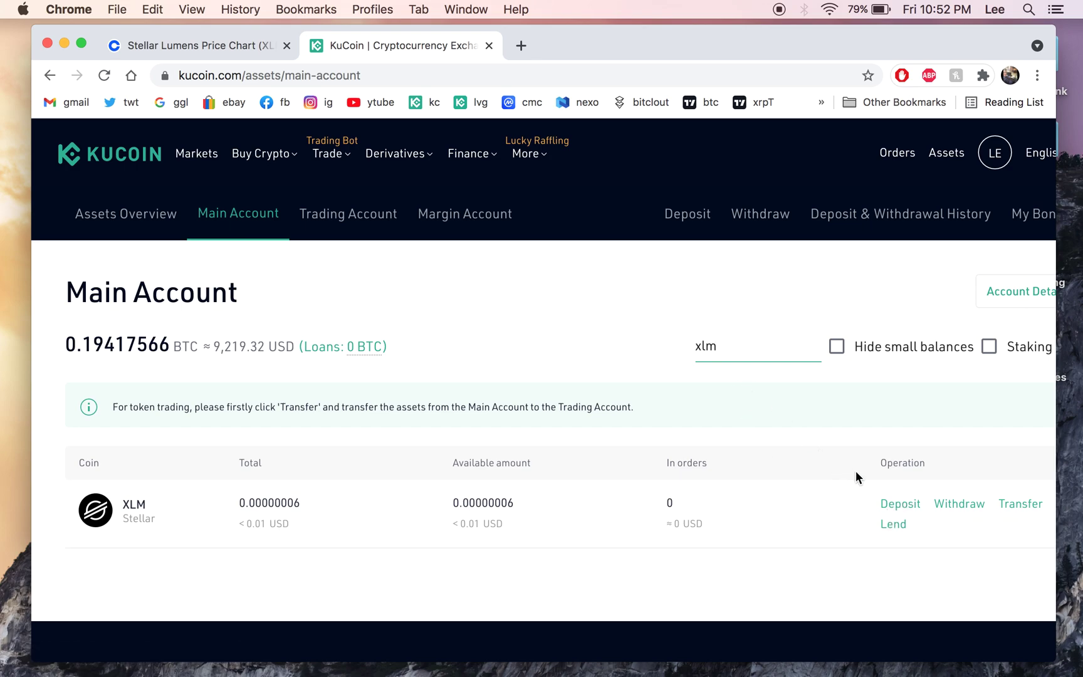
- Reveal and copy KuCoin's XLM deposit address, then return to Coinbase's send form
left_click(898, 505)
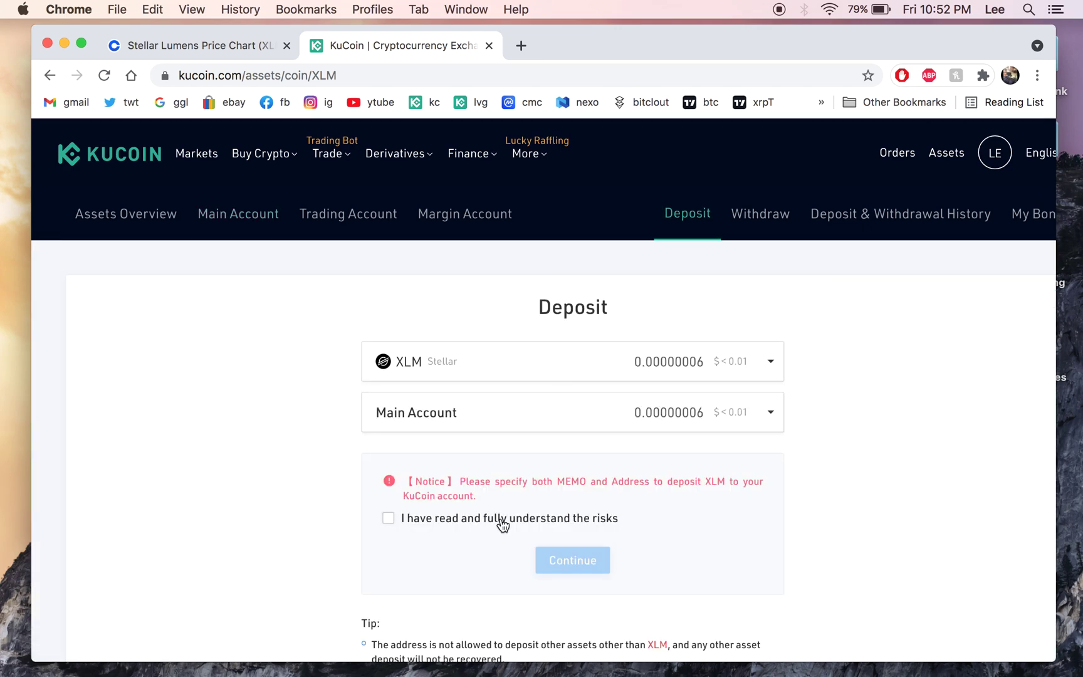
left_click(501, 520)
left_click(597, 564)
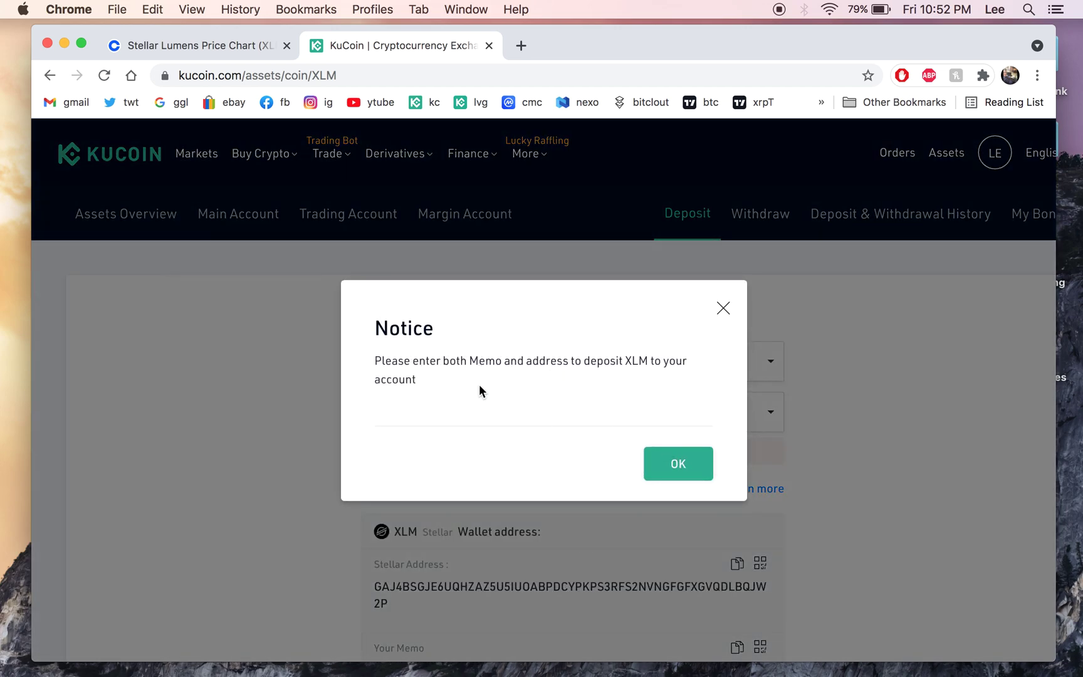
left_click(674, 470)
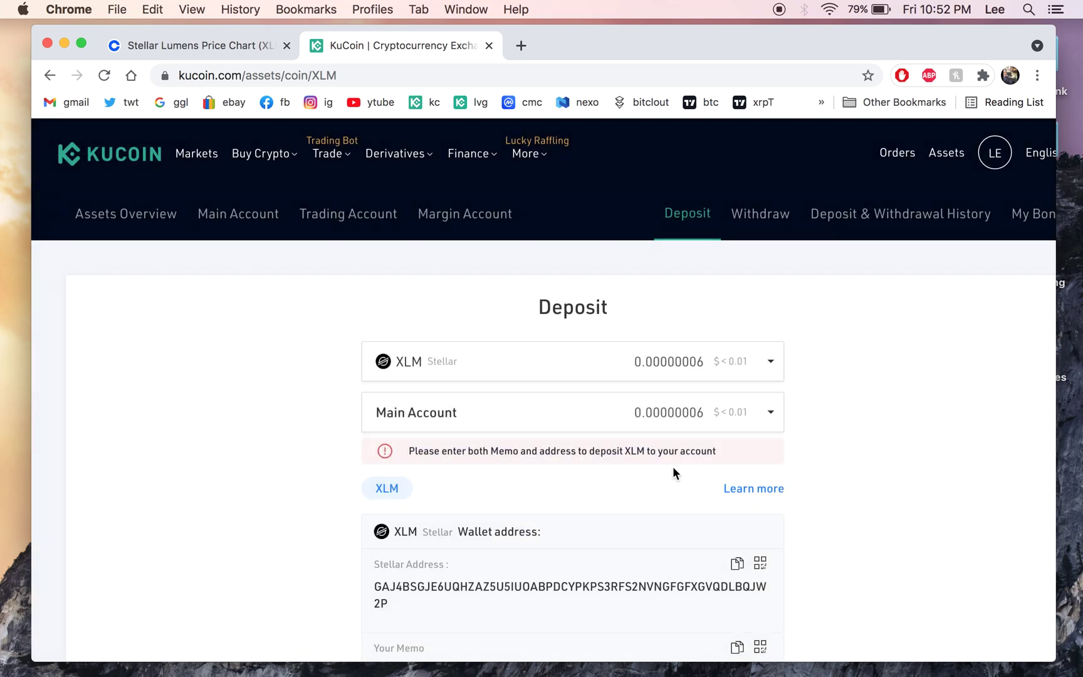
scroll(665, 520, "down", 2)
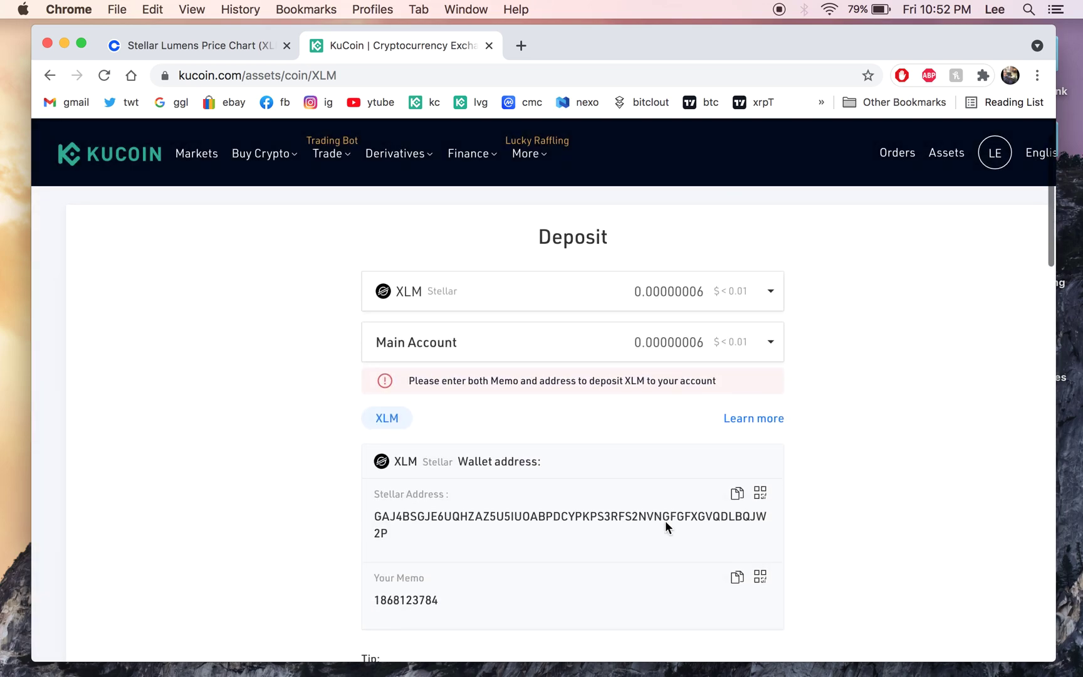
left_click(738, 500)
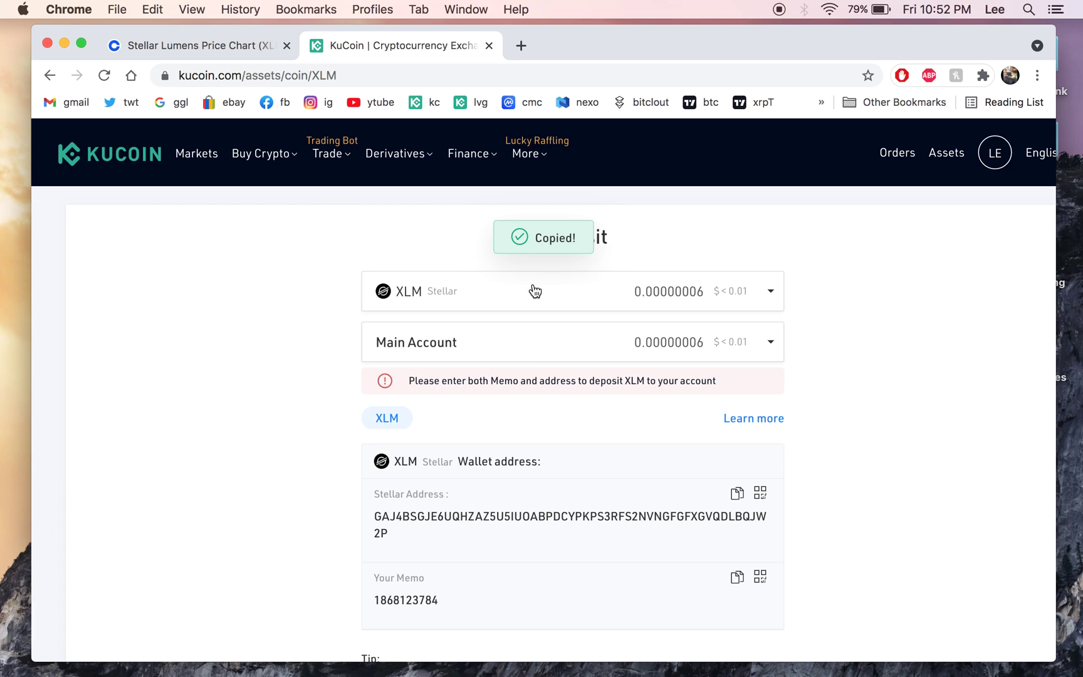
left_click(187, 35)
left_click(580, 415)
- Paste KuCoin's XLM deposit address and memo into the send form and continue to review
key("super+v")
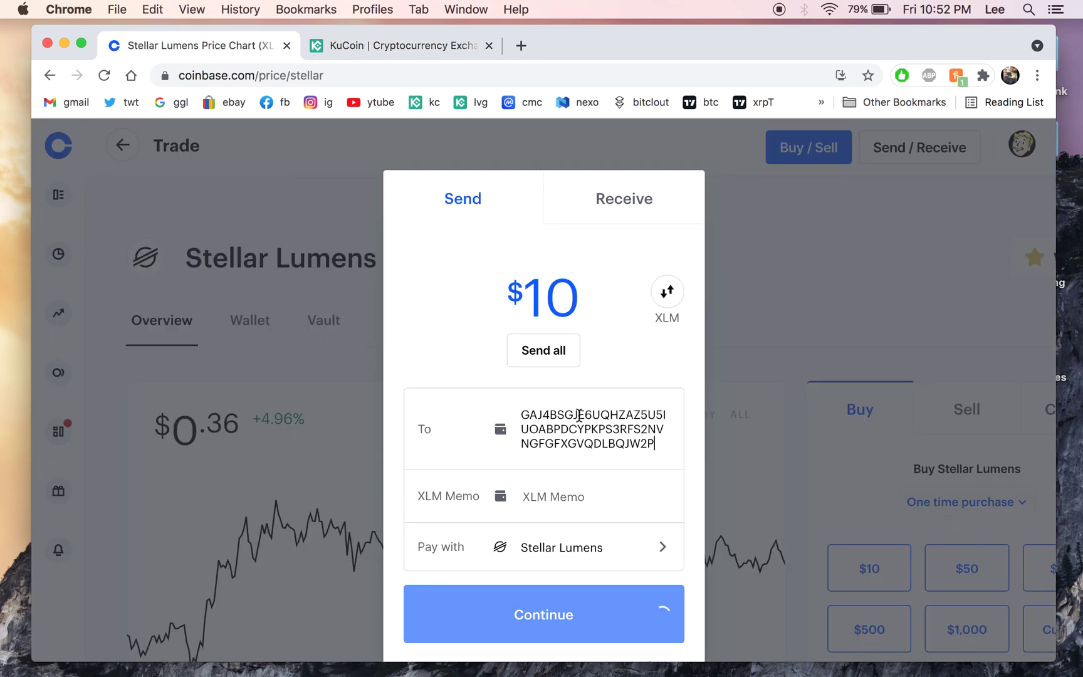
left_click(404, 43)
scroll(689, 455, "down", 3)
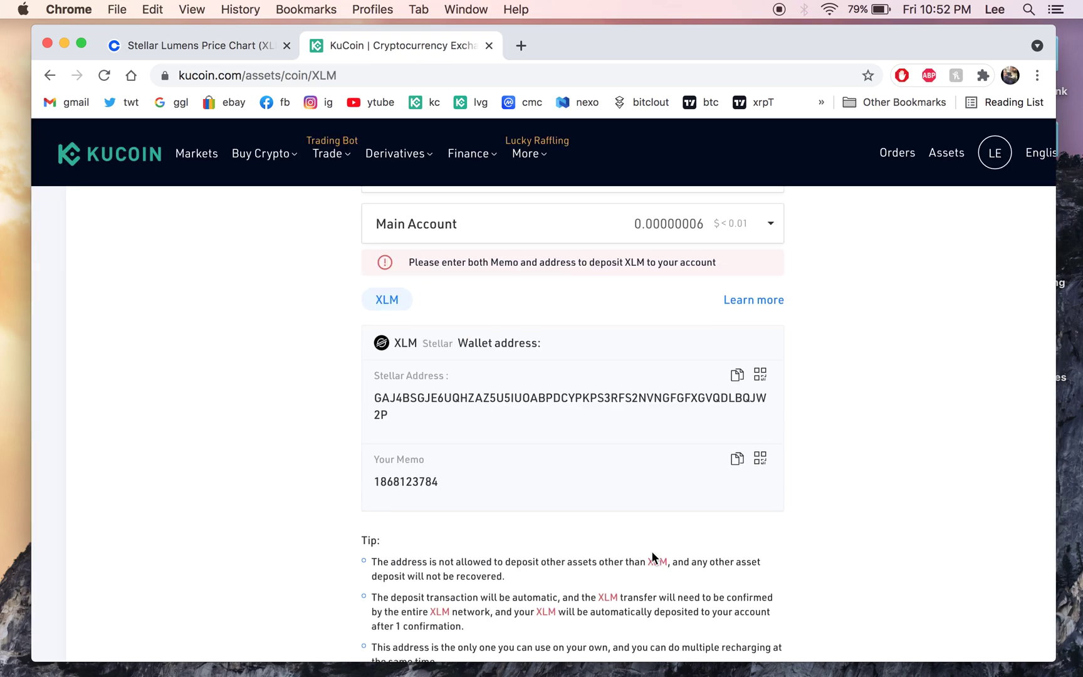
left_click(737, 451)
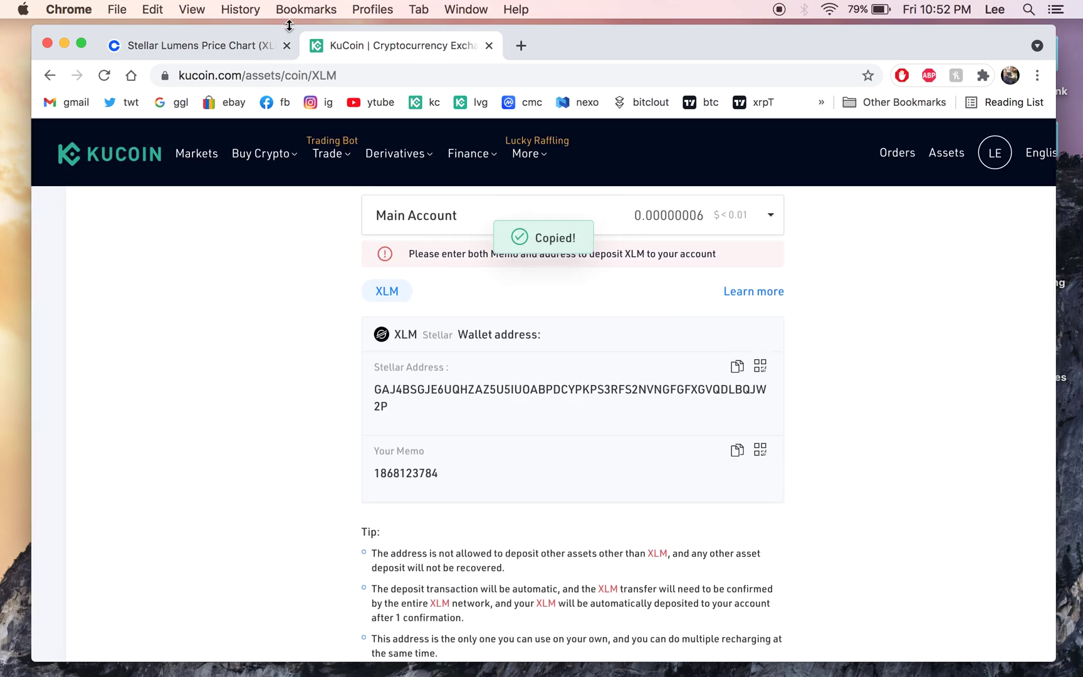
left_click(222, 36)
left_click(578, 499)
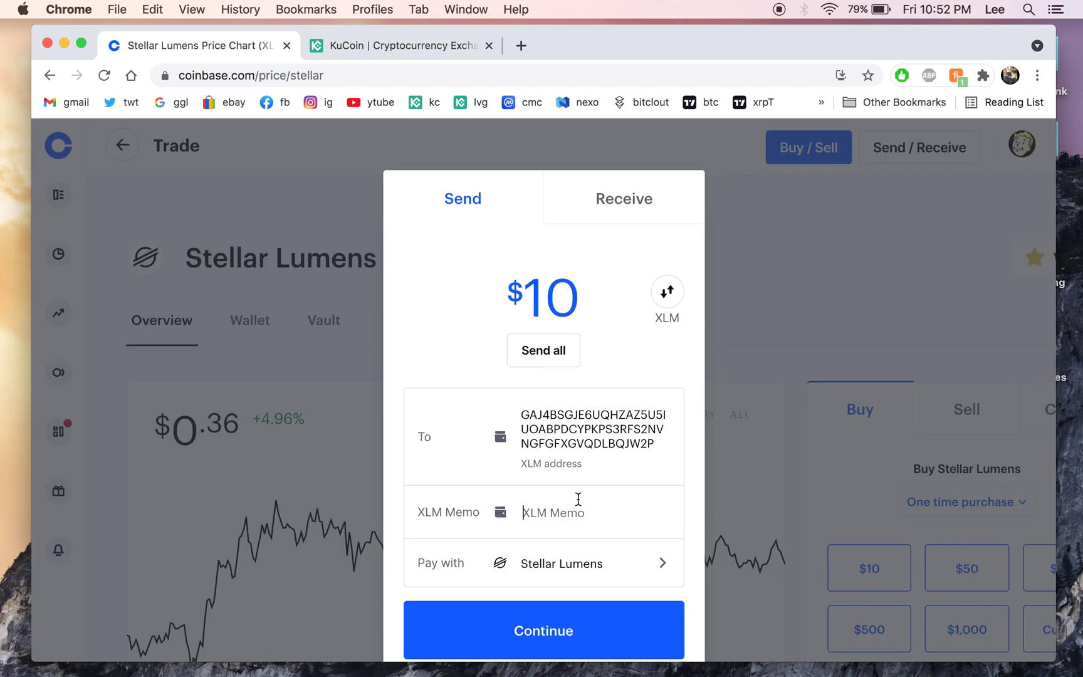
key("super+v")
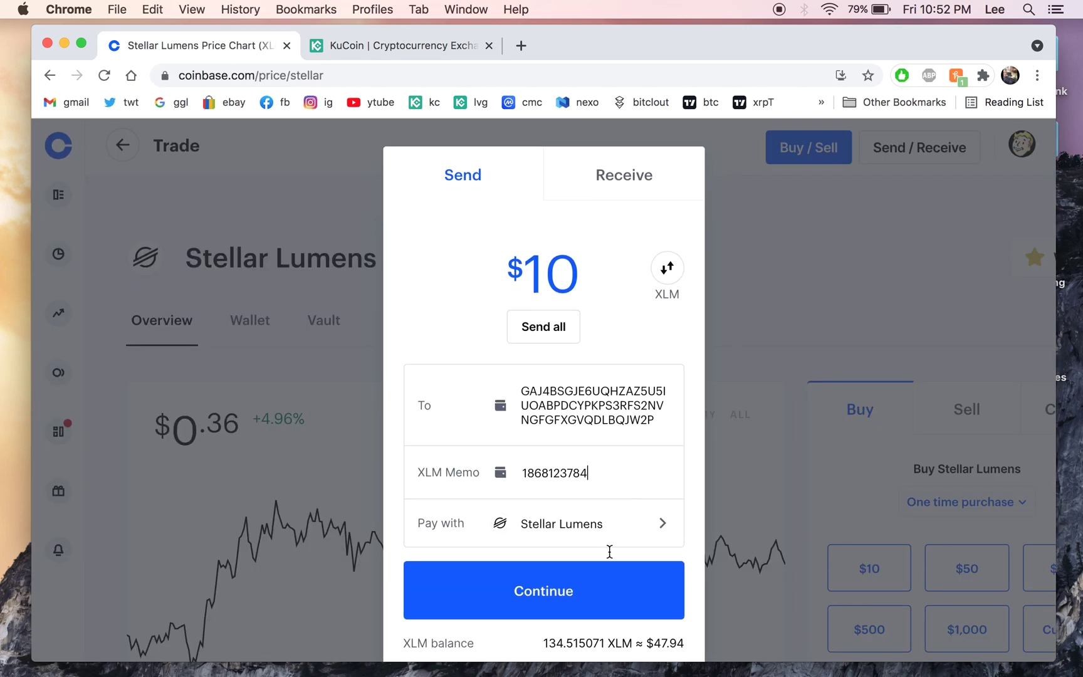
left_click(567, 596)
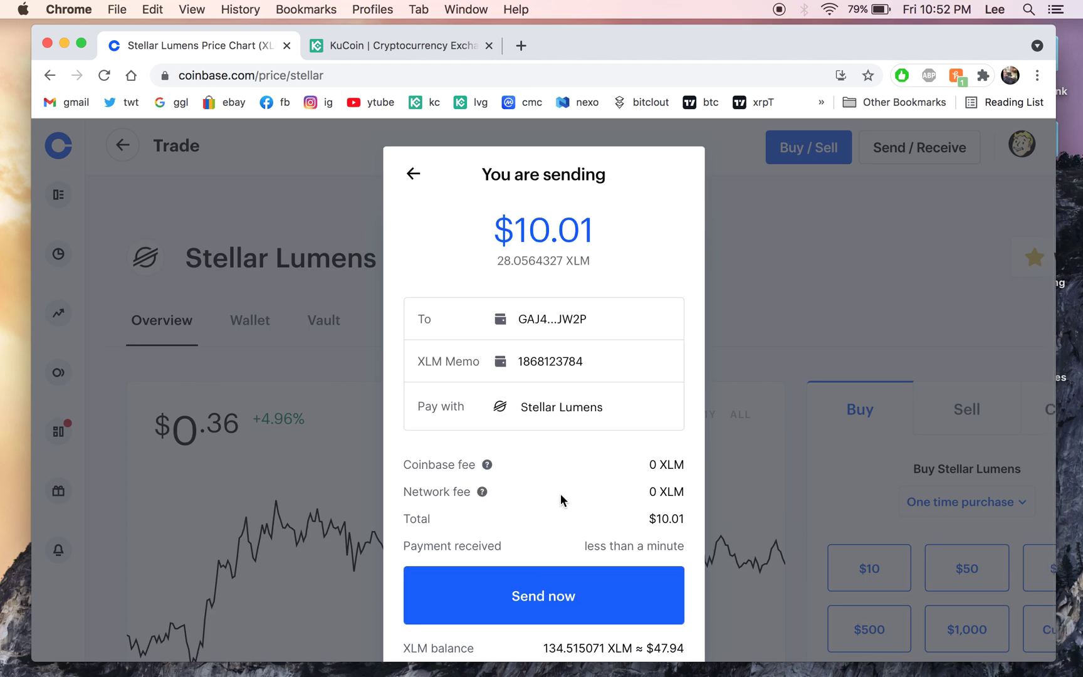
- Send the 28.0564327 XLM ($10.01), confirming with the 2-step verification code
left_click(544, 587)
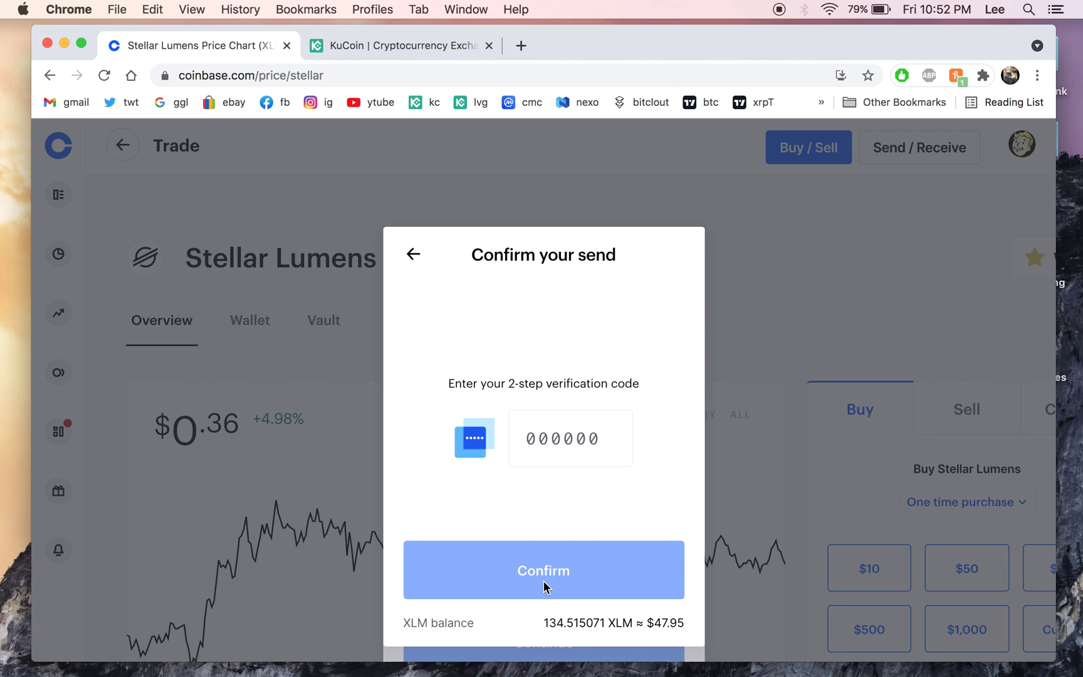
left_click(578, 434)
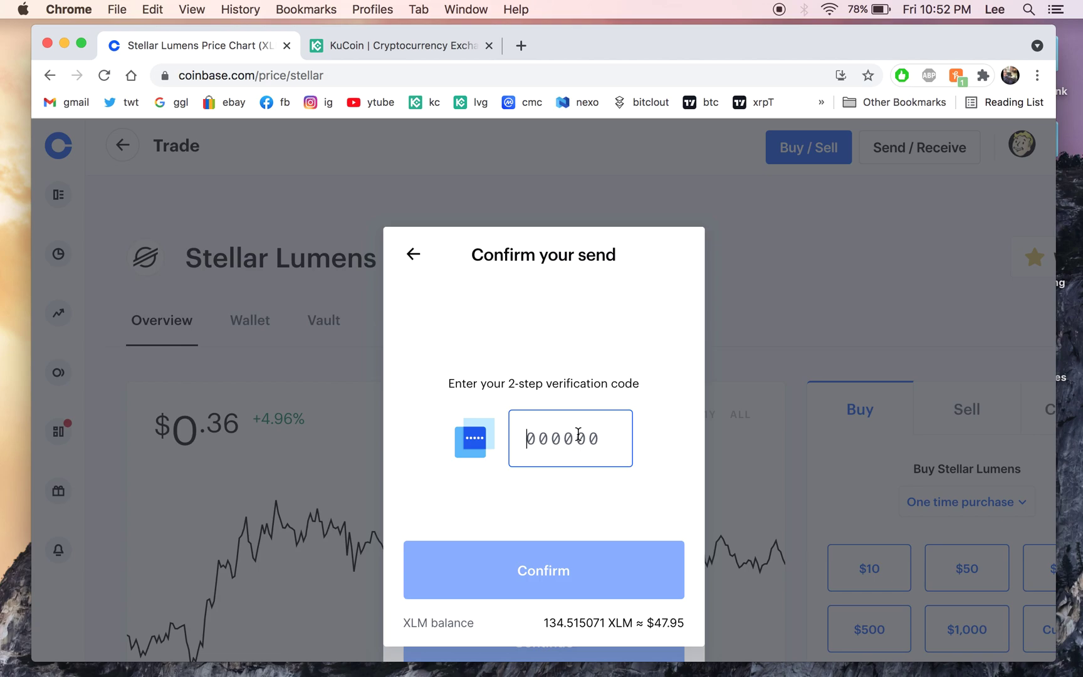
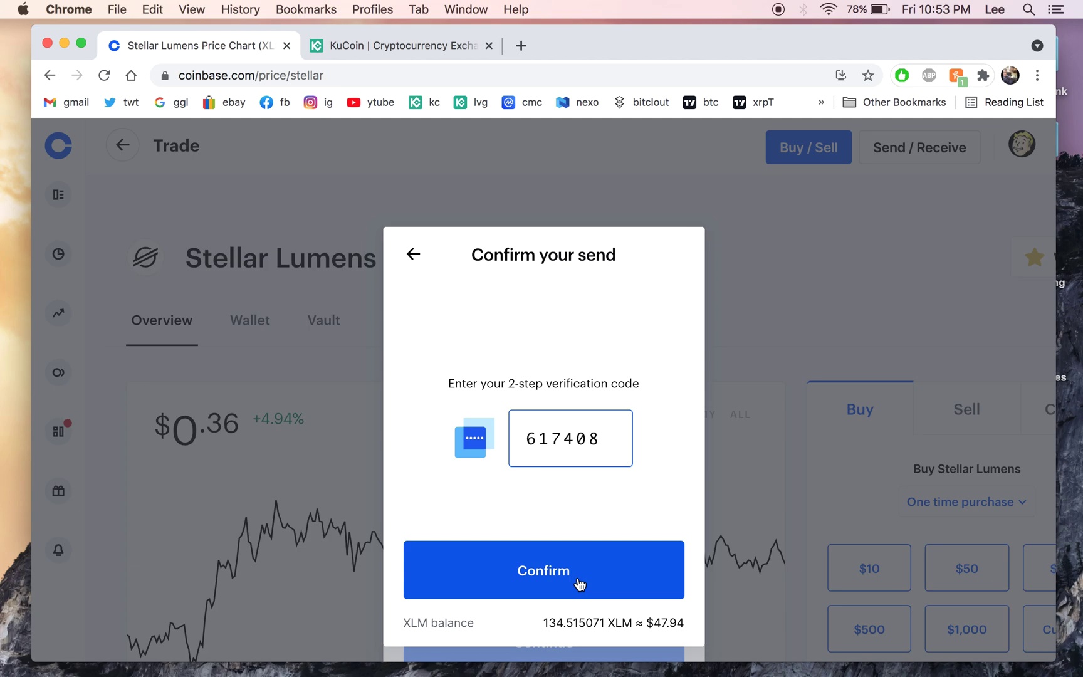
left_click(578, 585)
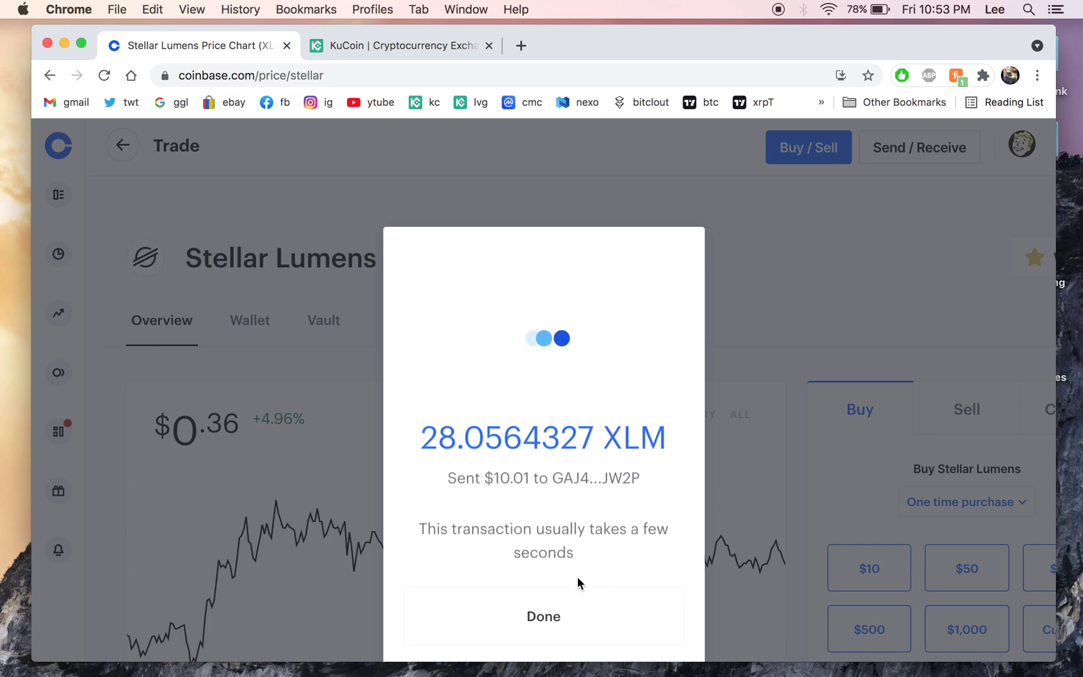
left_click(555, 616)
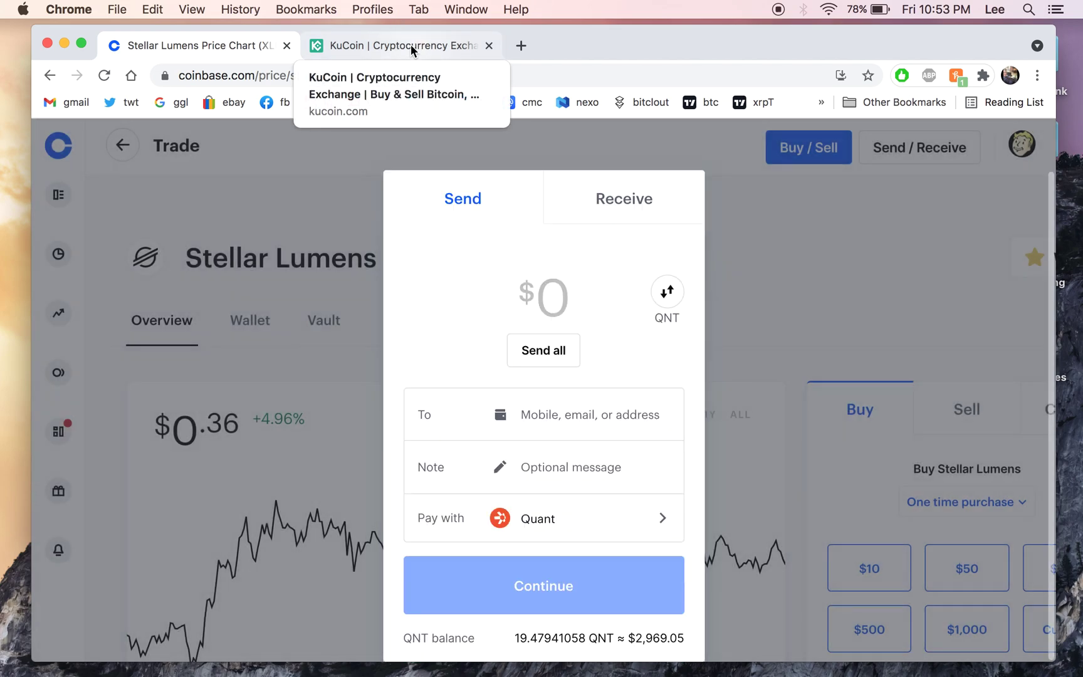
- Watch KuCoin's XLM deposit page until the 28.05643270 XLM deposit arrives
left_click(411, 45)
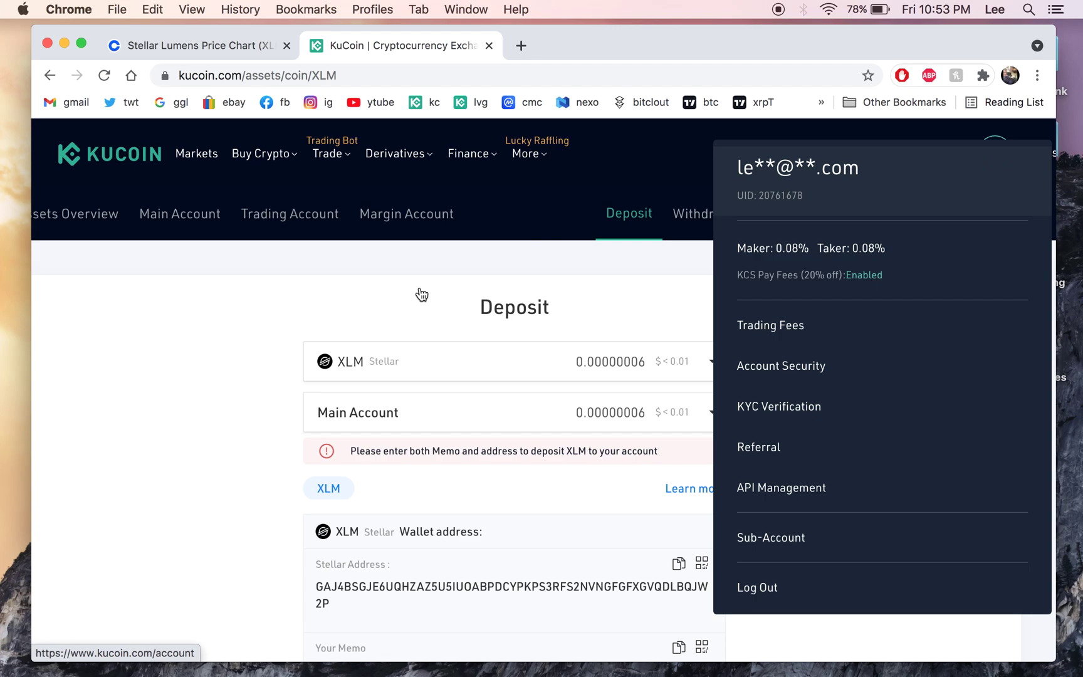
scroll(220, 426, "left", 2)
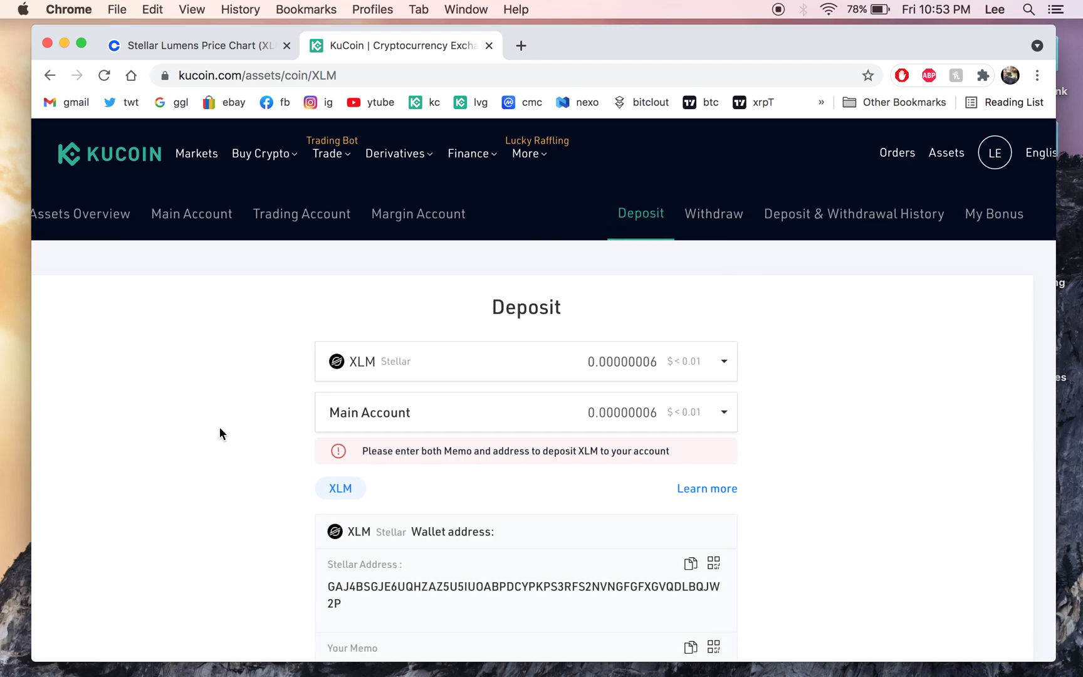
scroll(220, 427, "down", 2)
scroll(219, 432, "up", 2)
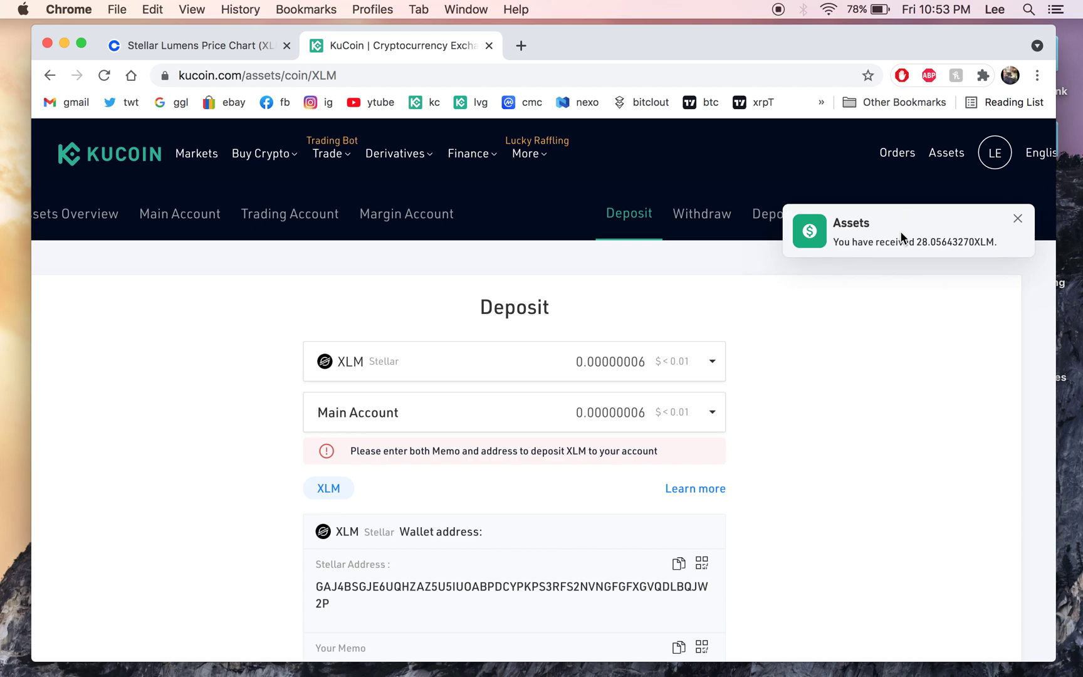
left_click(188, 218)
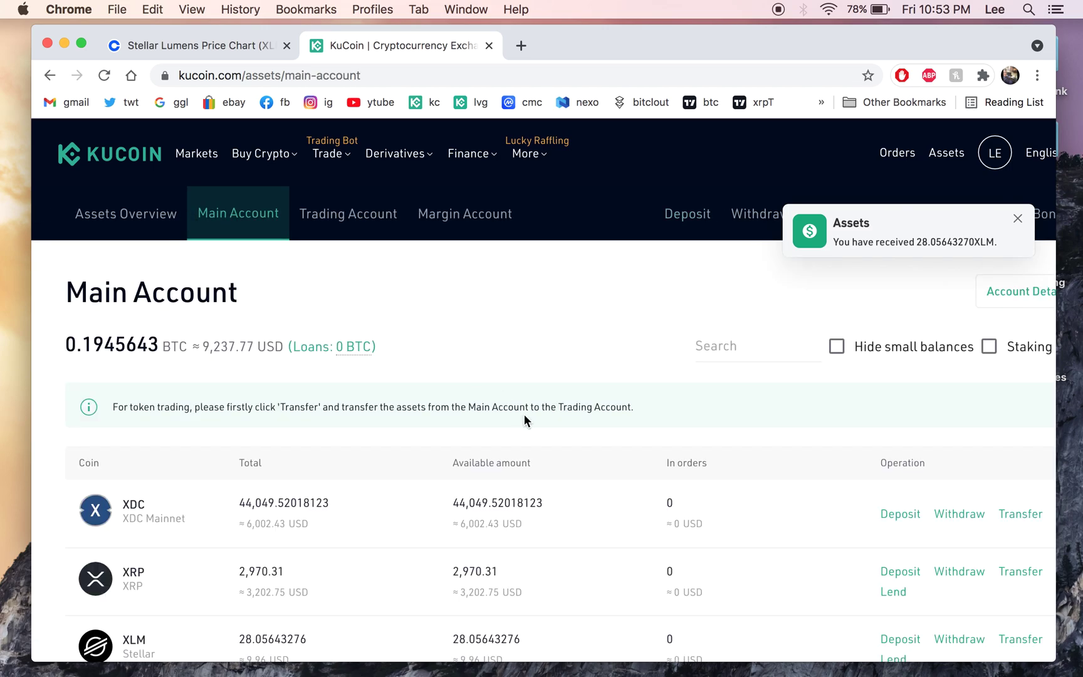
- Transfer the full 28.05643276 XLM from the Main Account to the Trading Account
scroll(725, 544, "down", 4)
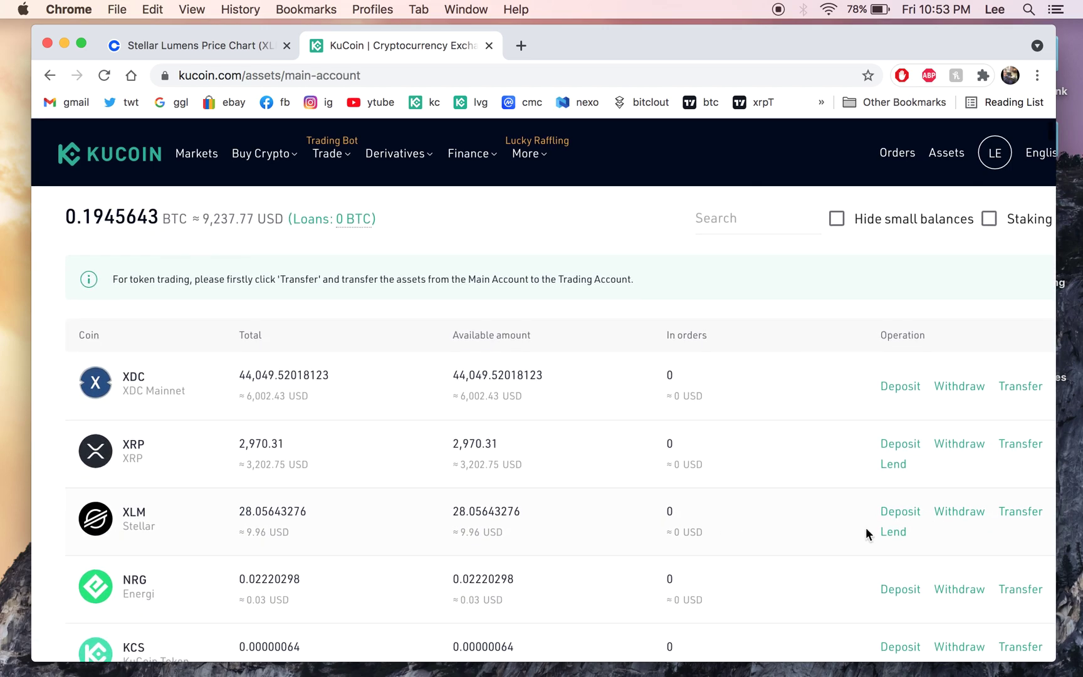
scroll(889, 528, "right", 2)
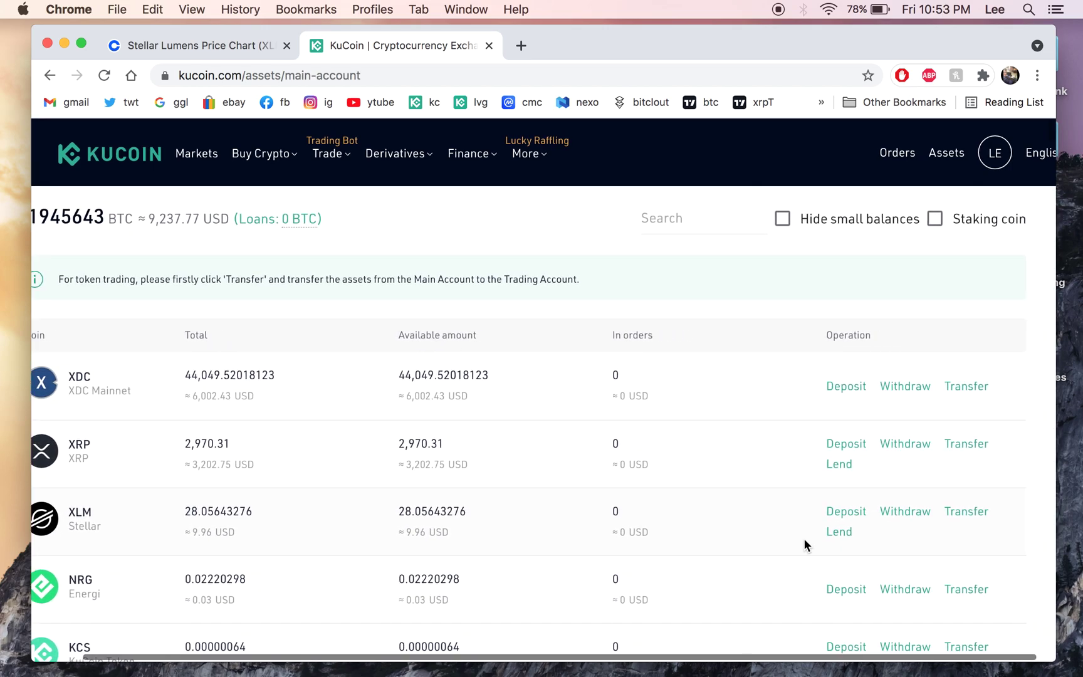
left_click(966, 512)
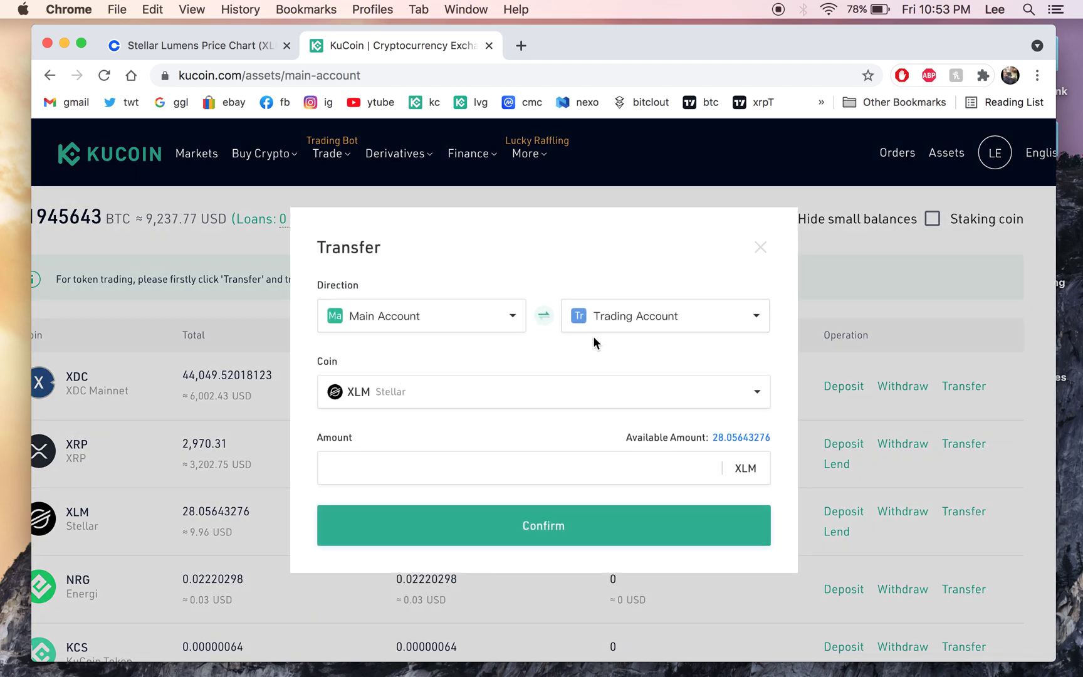
left_click(740, 439)
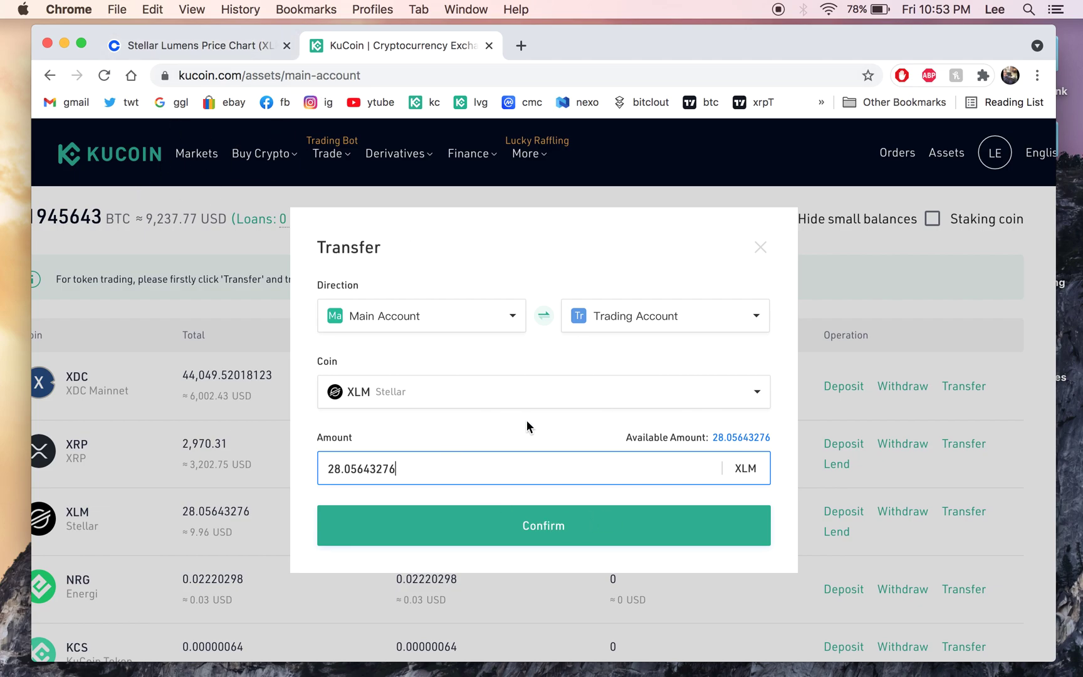
left_click(559, 527)
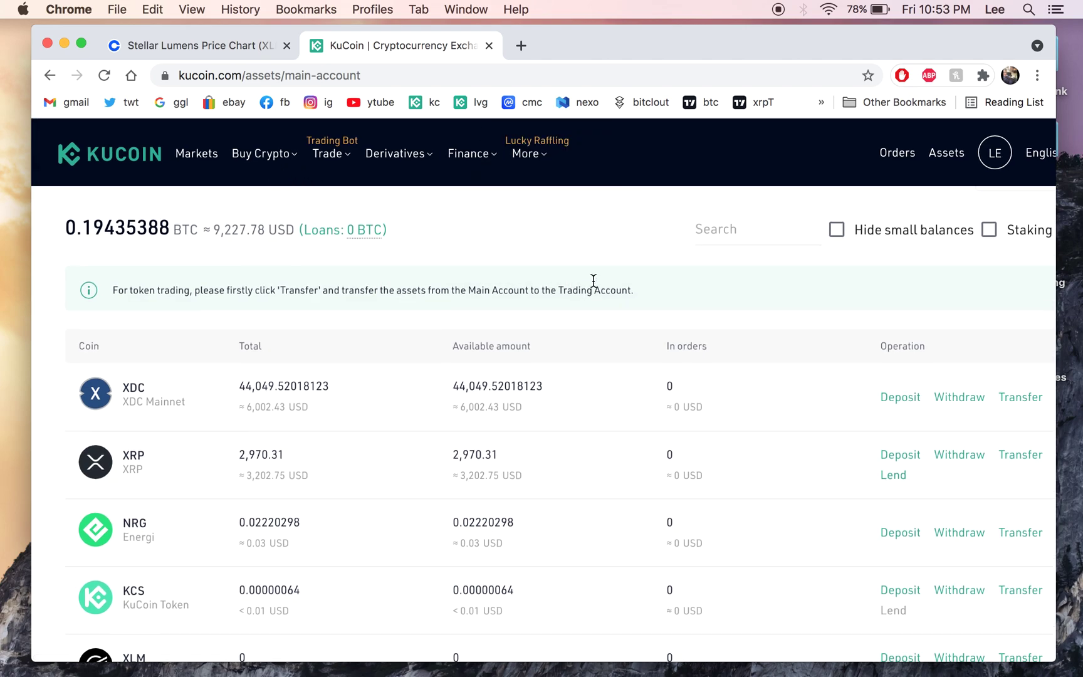
scroll(593, 280, "up", 3)
left_click(341, 219)
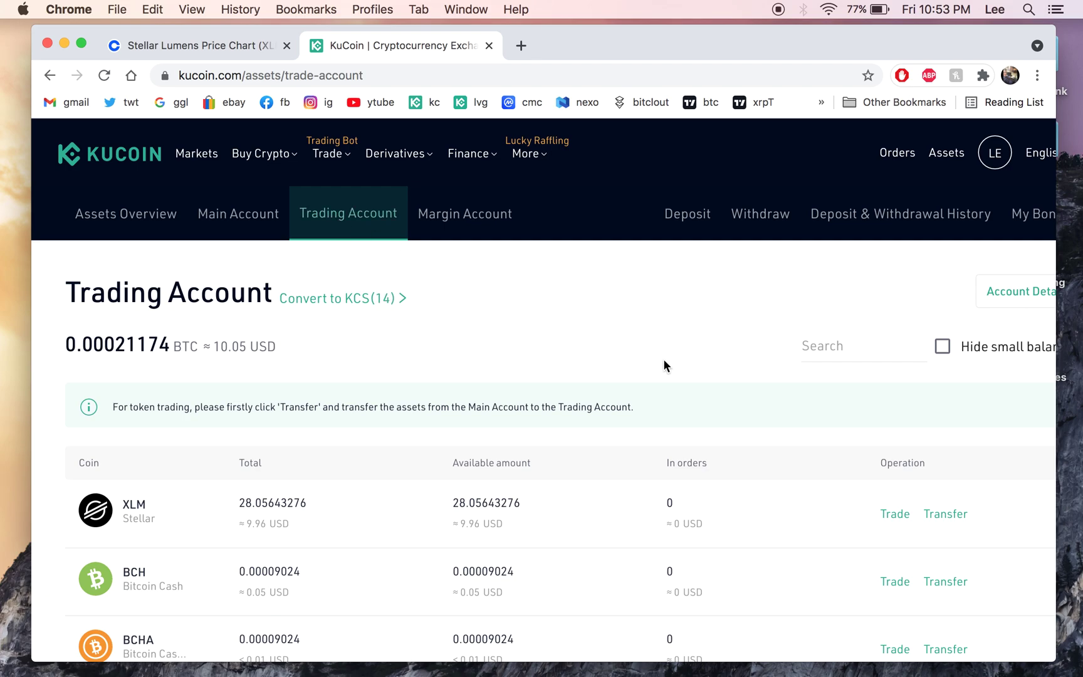
- Open XLM/USDT spot trading and unlock it with the 6-digit trading password
scroll(686, 431, "down", 2)
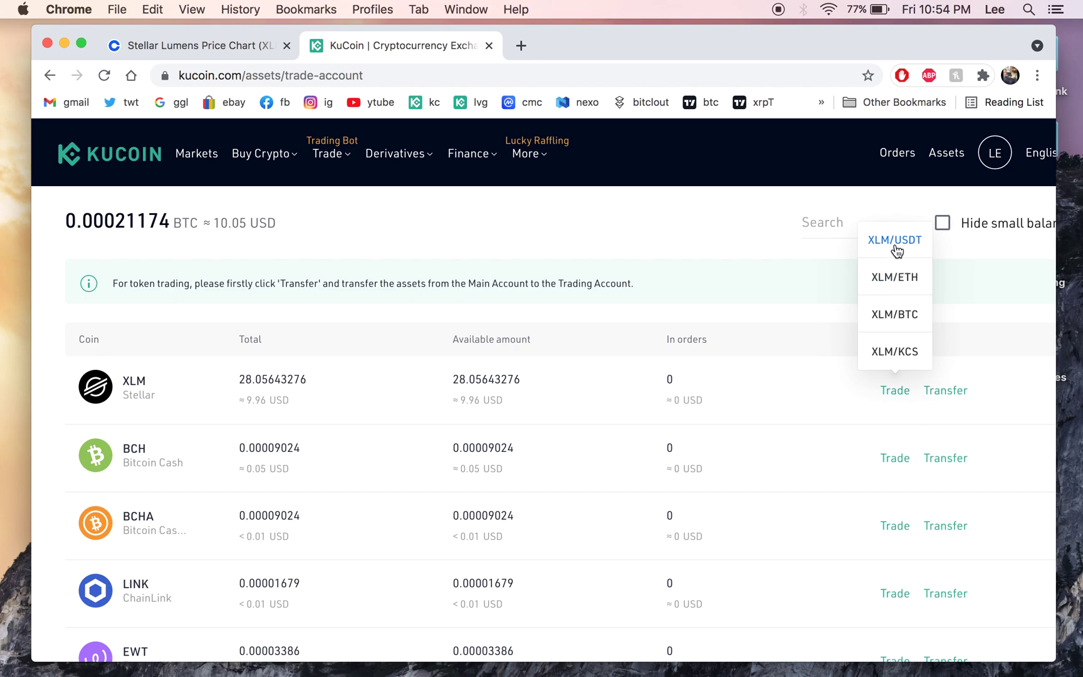
left_click(895, 241)
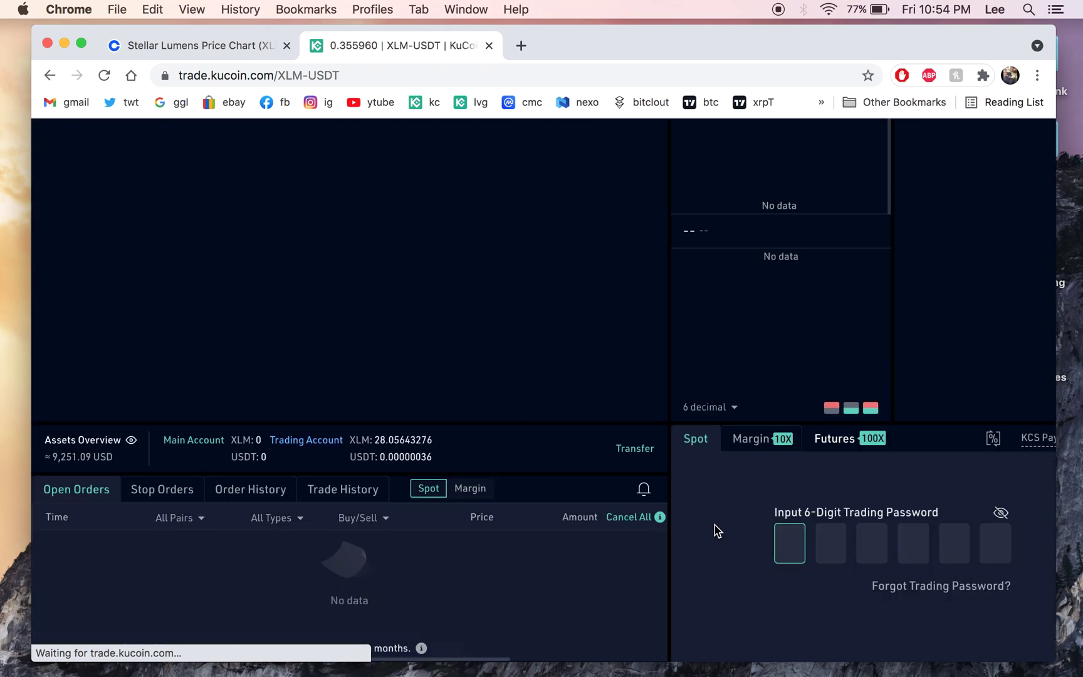
type("******")
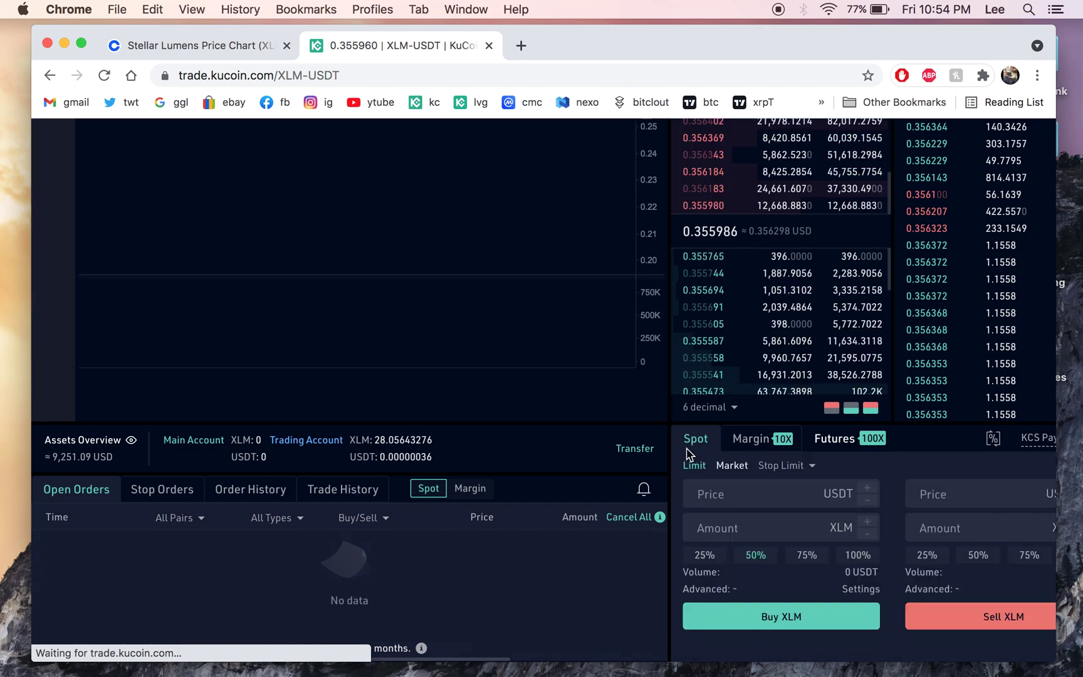
- Place a market sell of 100% of the XLM for USDT
scroll(627, 533, "up", 4)
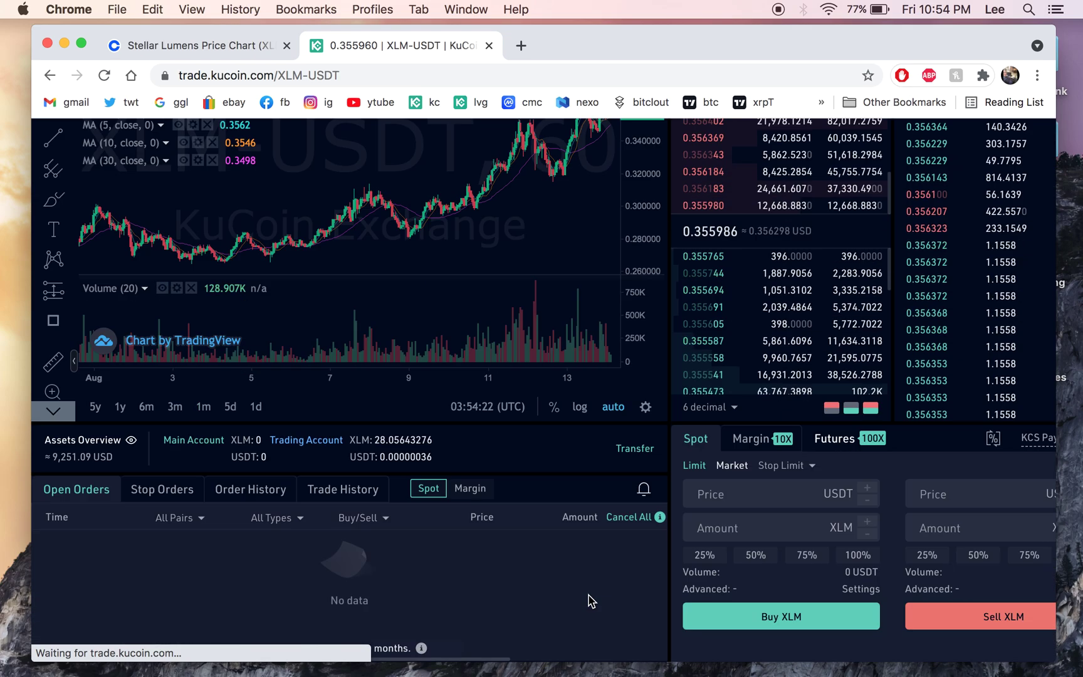
left_click(731, 588)
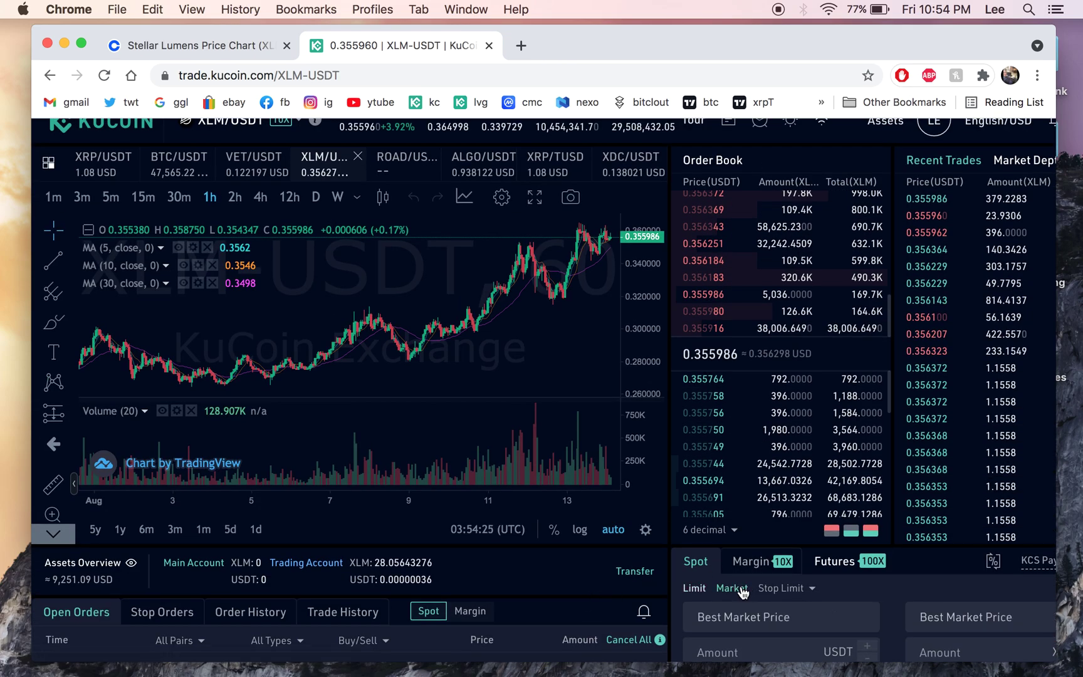
scroll(633, 615, "down", 4)
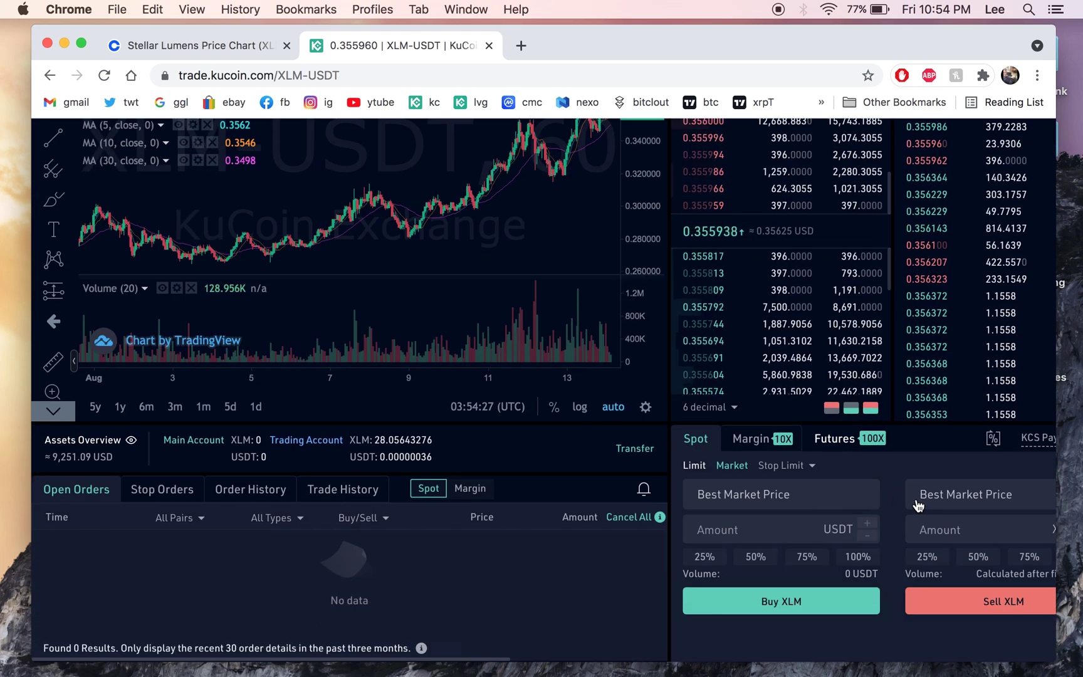
scroll(846, 589, "right", 2)
left_click(1031, 559)
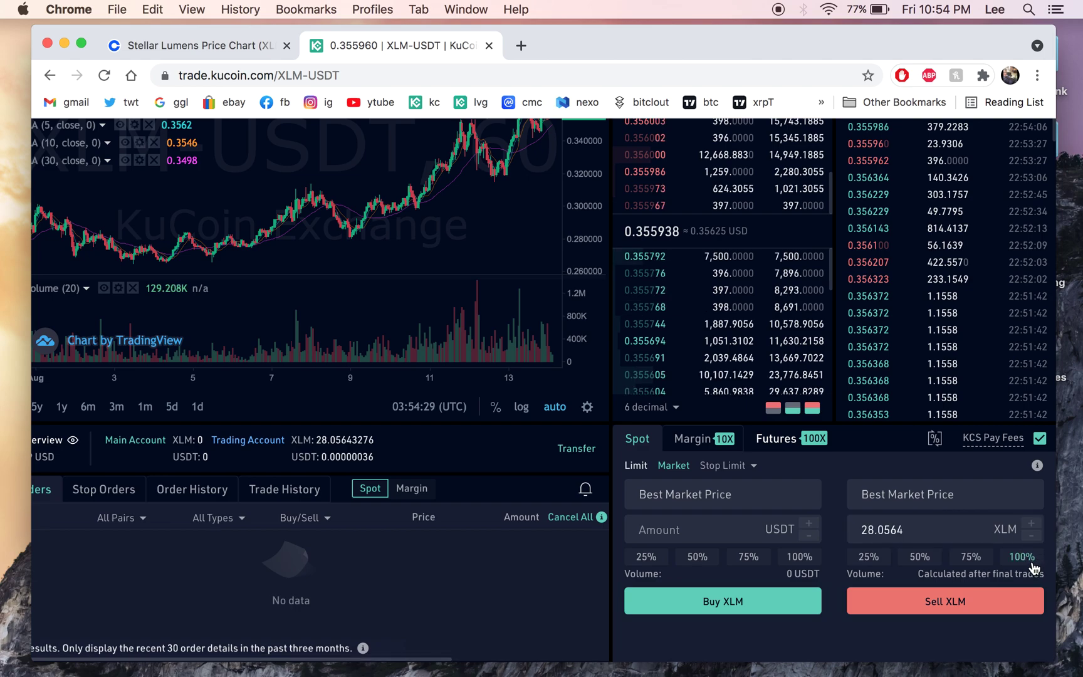
left_click(966, 602)
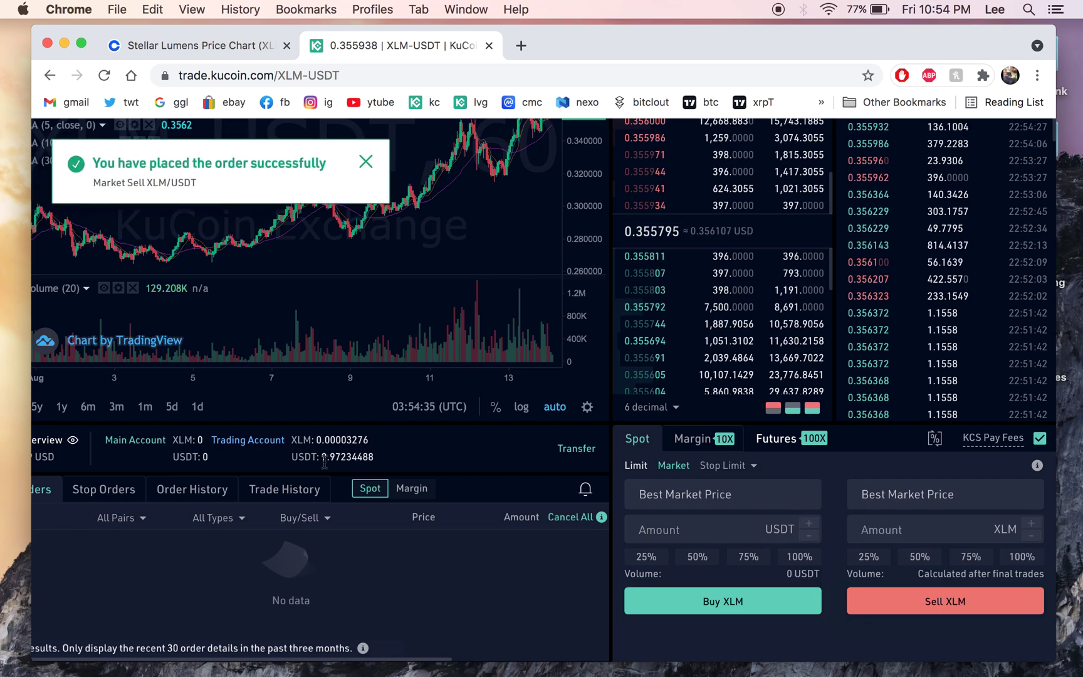
scroll(474, 419, "left", 2)
scroll(473, 419, "up", 5)
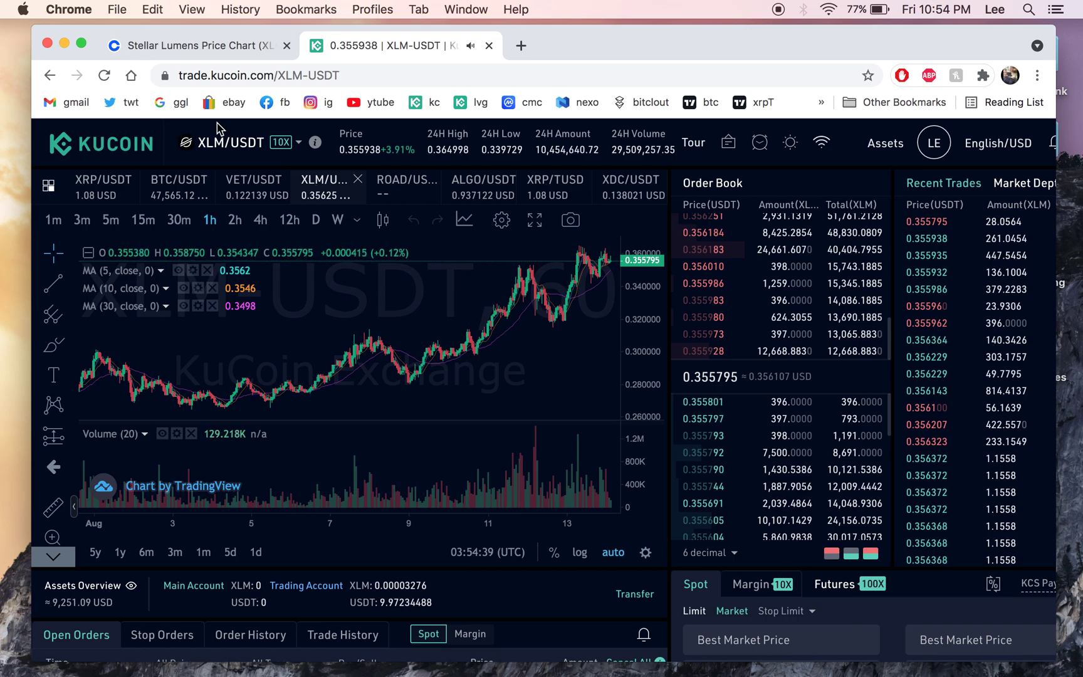
- Switch the trading pair to XDC/USDT through the market search
left_click(224, 139)
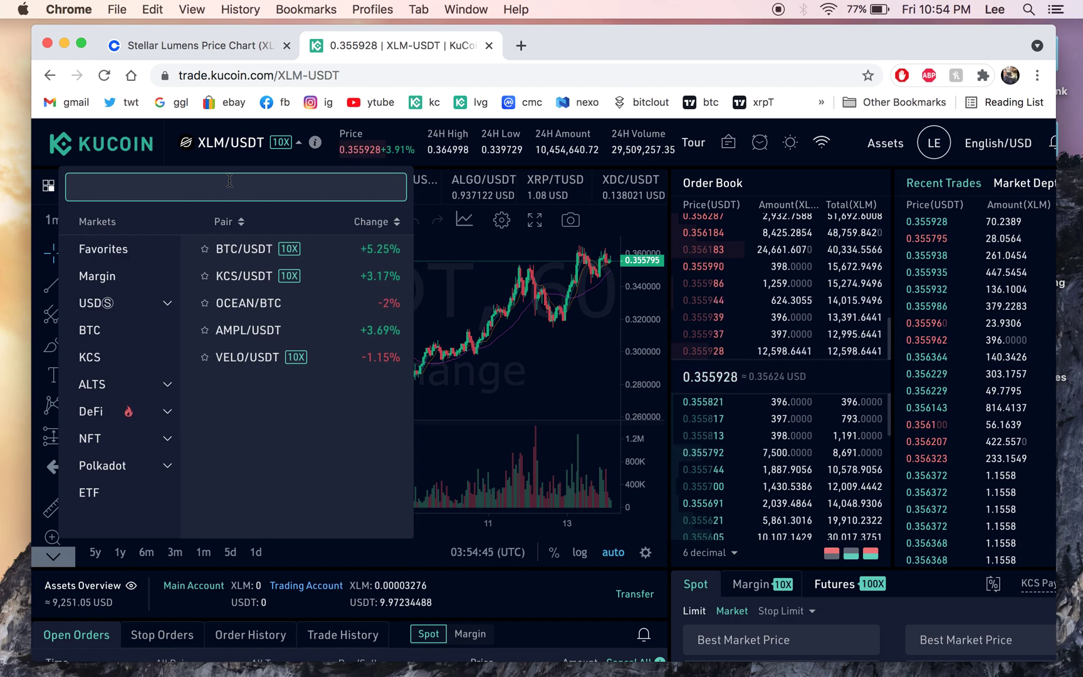
type("xc")
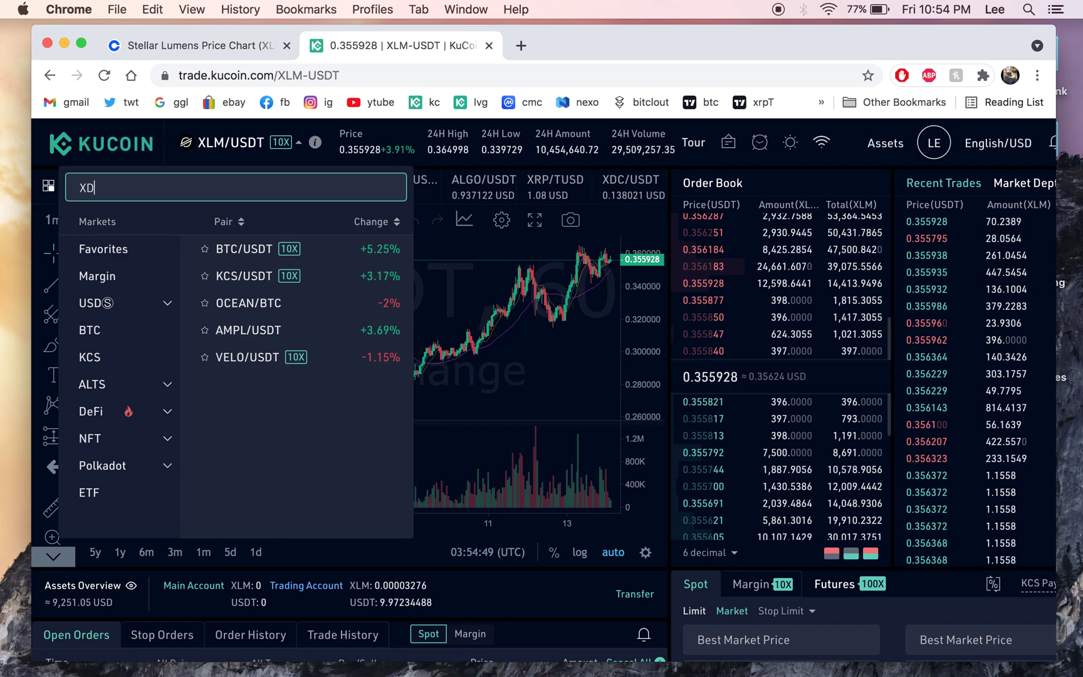
type("c")
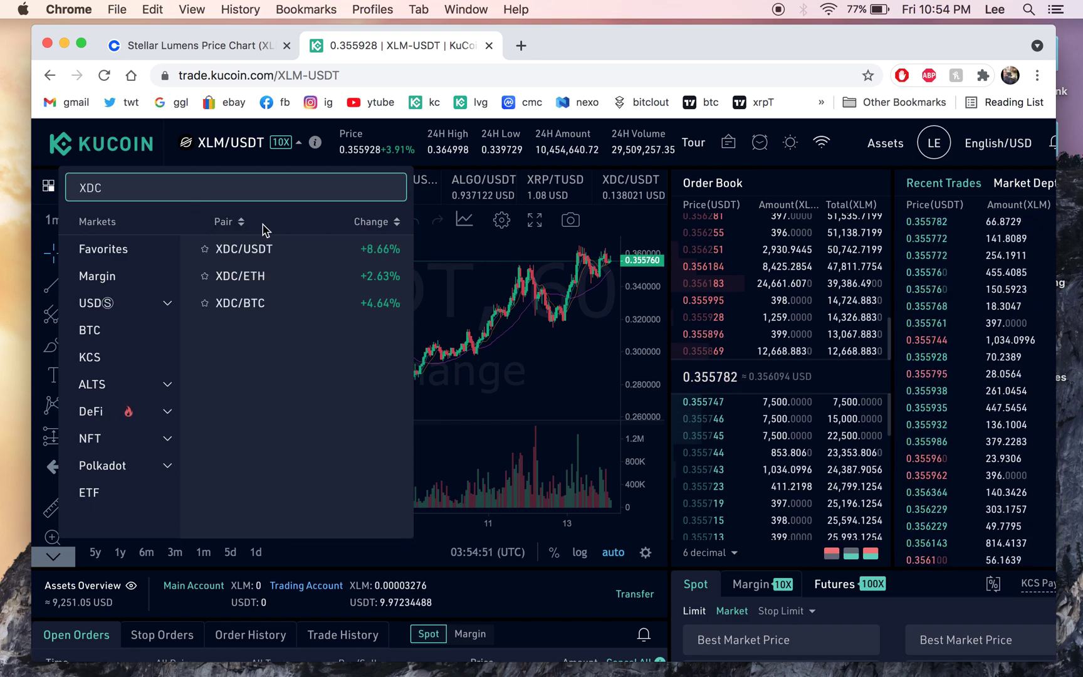
left_click(270, 253)
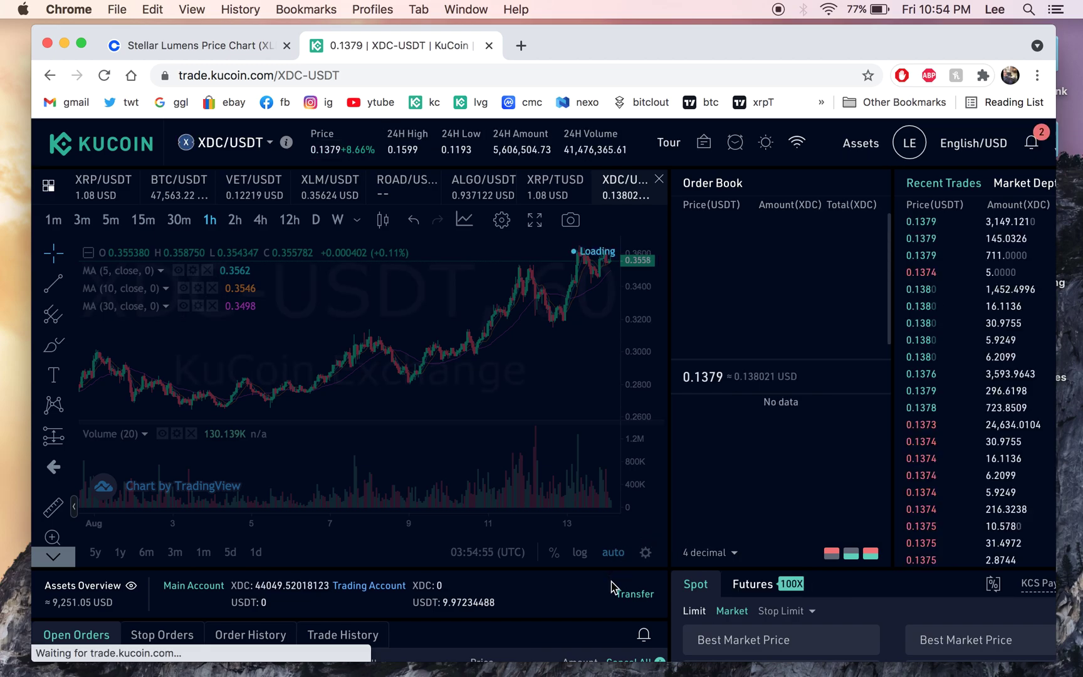
scroll(609, 586, "down", 3)
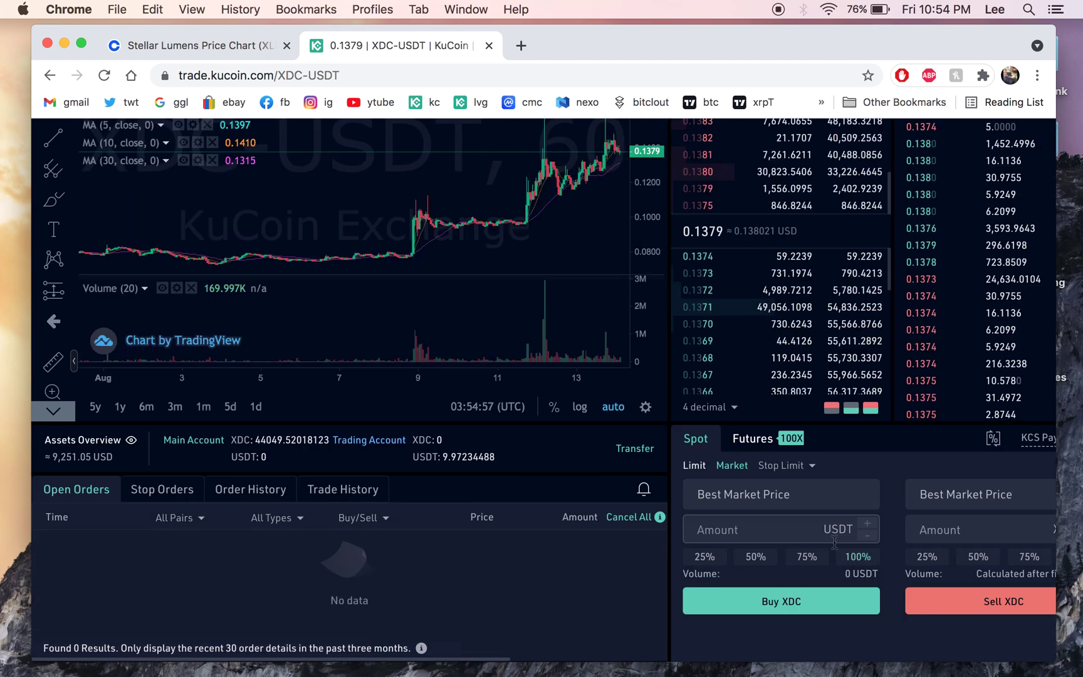
- Buy XDC at market with 100% of the USDT, getting 72.1711385 XDC
left_click(862, 558)
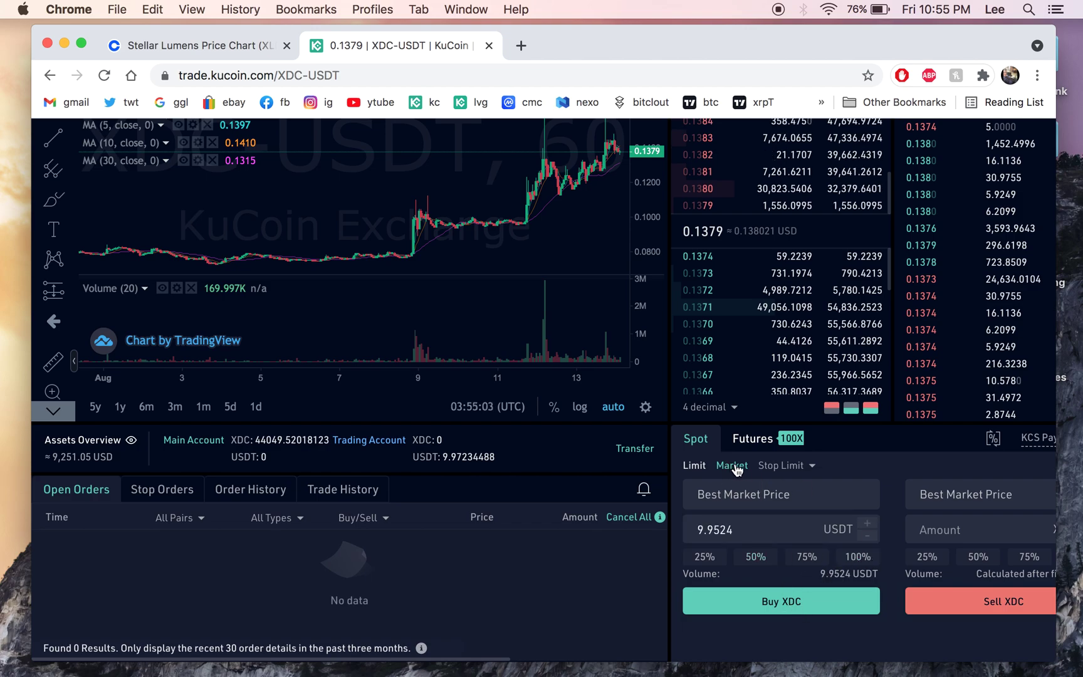
left_click(810, 604)
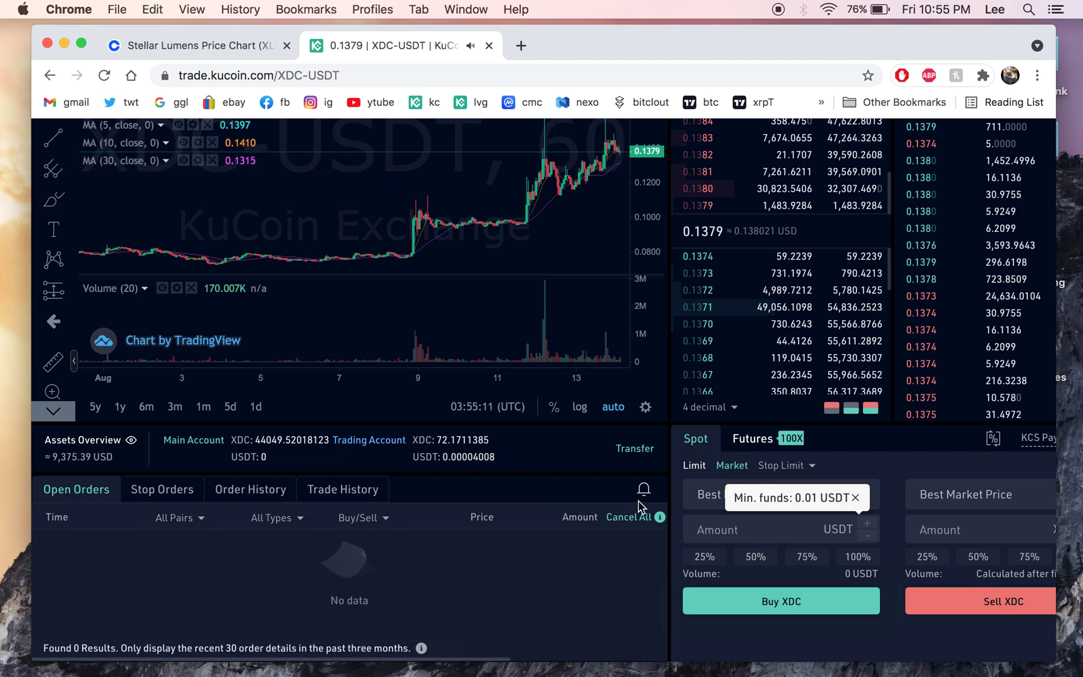
scroll(640, 506, "up", 5)
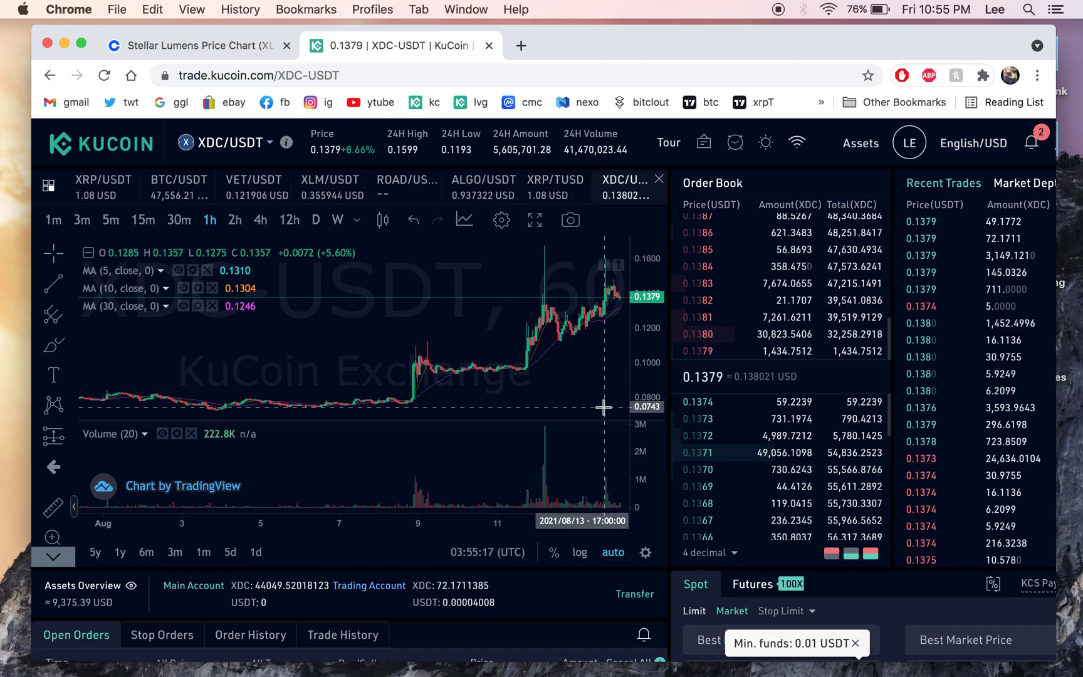
mouse_move(746, 306)
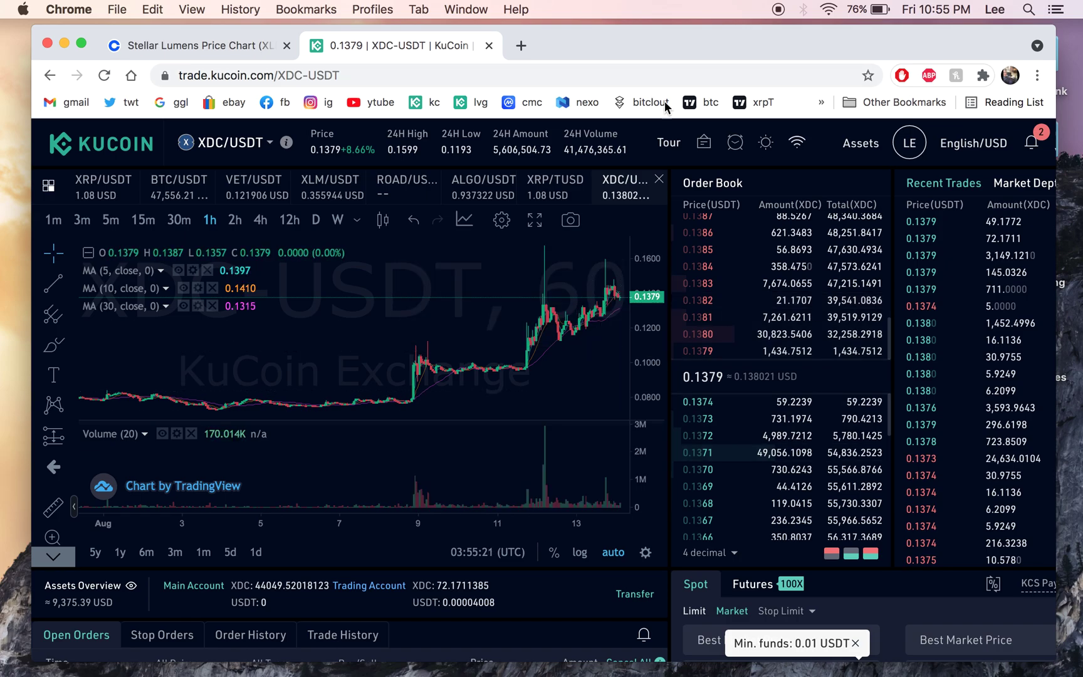
left_click(213, 54)
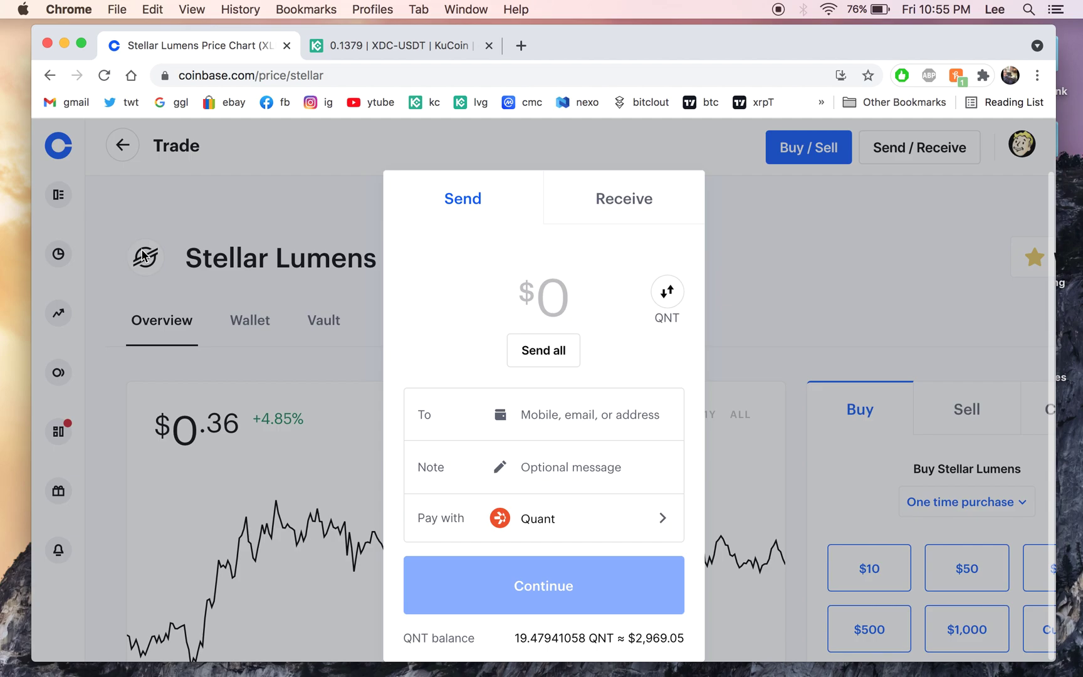
left_click(386, 43)
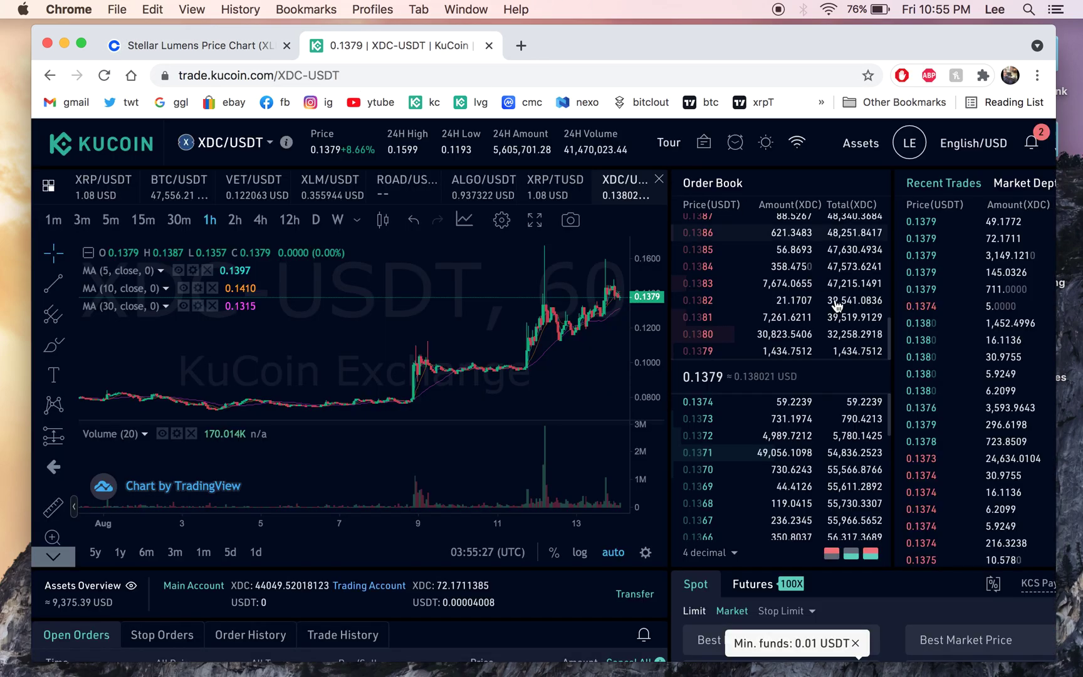